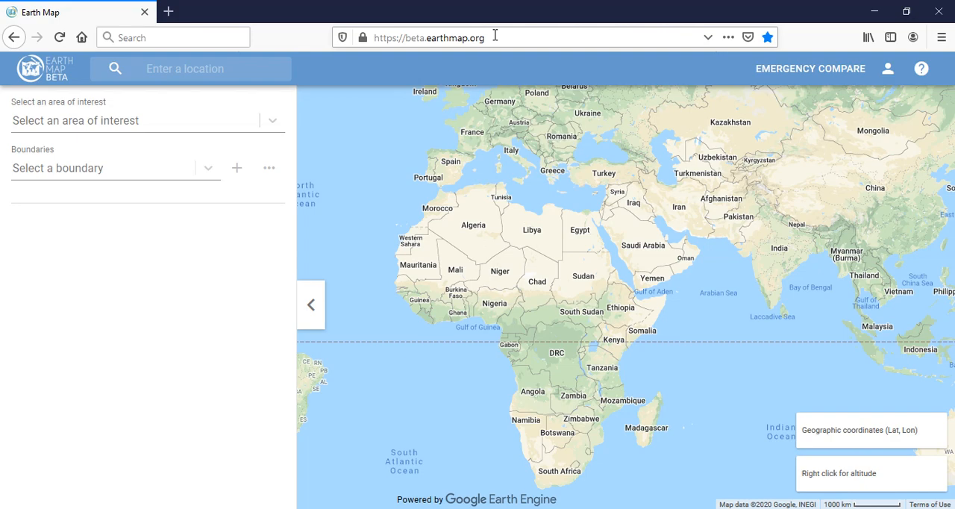
Set Portugal as the area of interest
left_click(495, 36)
left_click(495, 35)
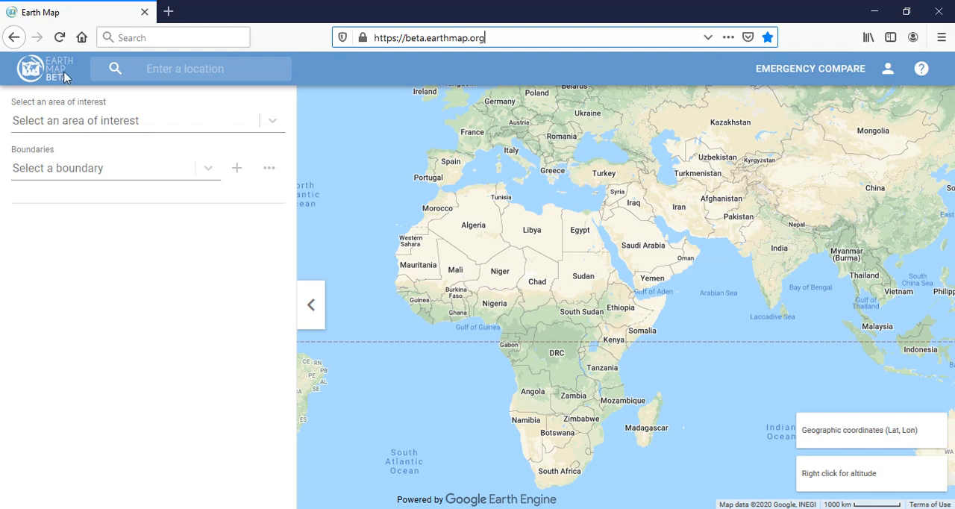
left_click(133, 120)
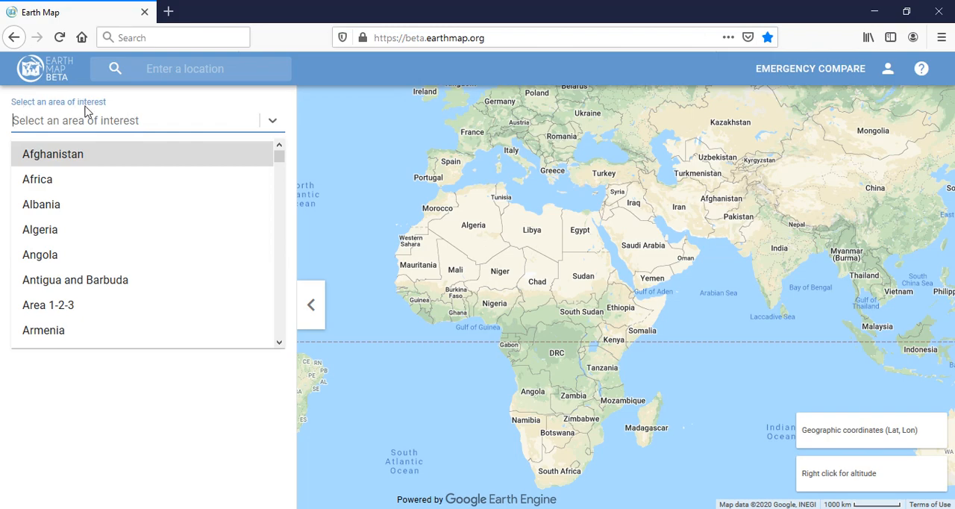
type("Po")
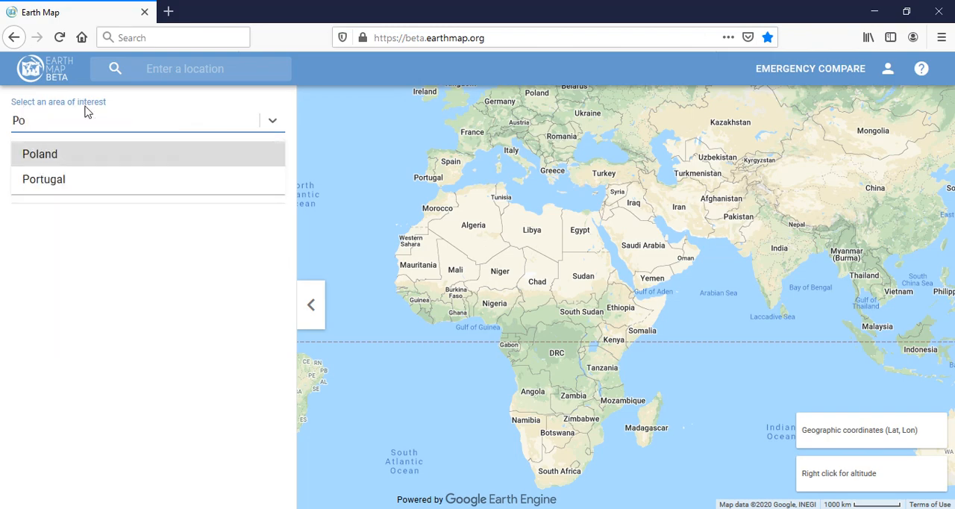
left_click(75, 178)
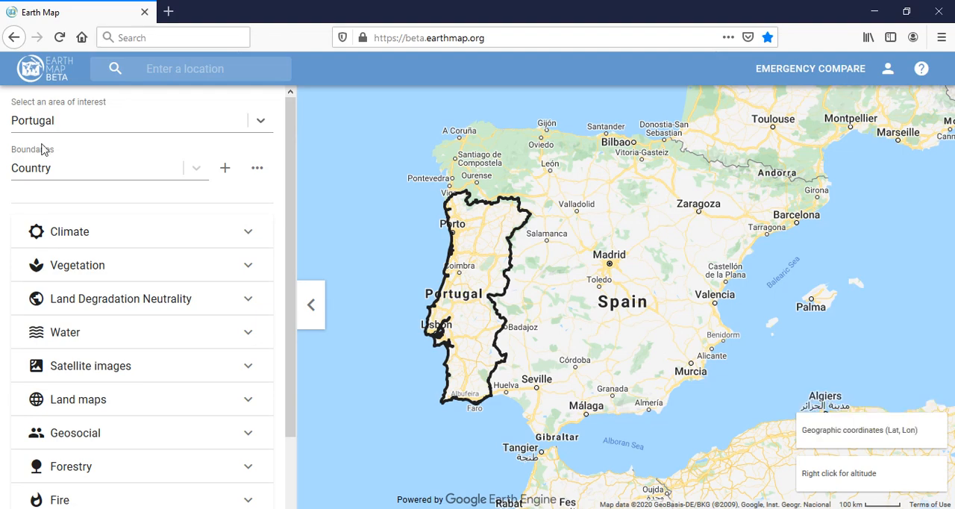
Show Portugal's boundaries as Regions and as Districts, and return them to Country
left_click(194, 164)
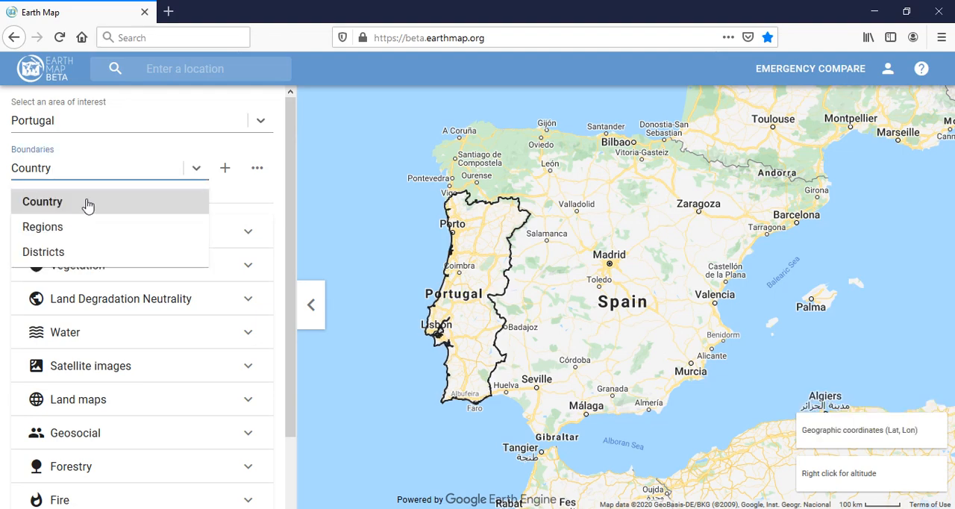
left_click(60, 235)
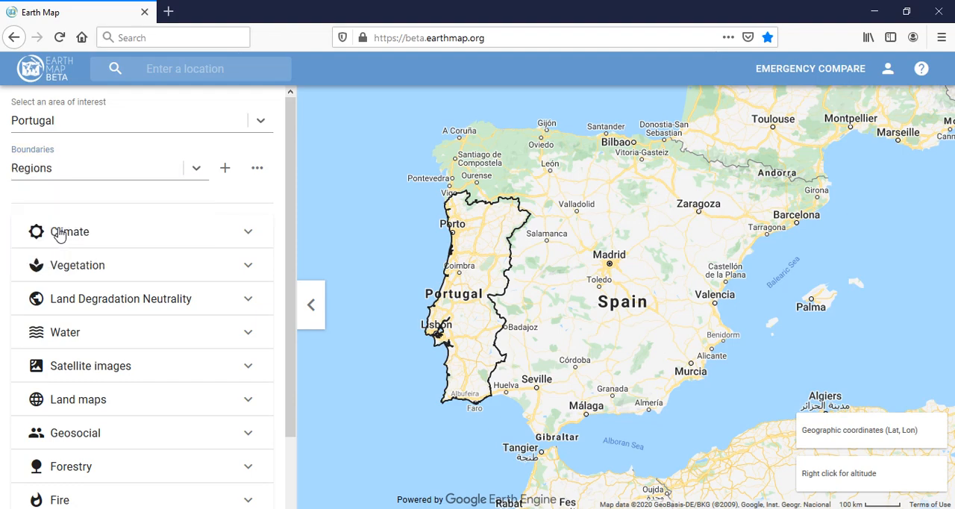
left_click(88, 158)
left_click(82, 255)
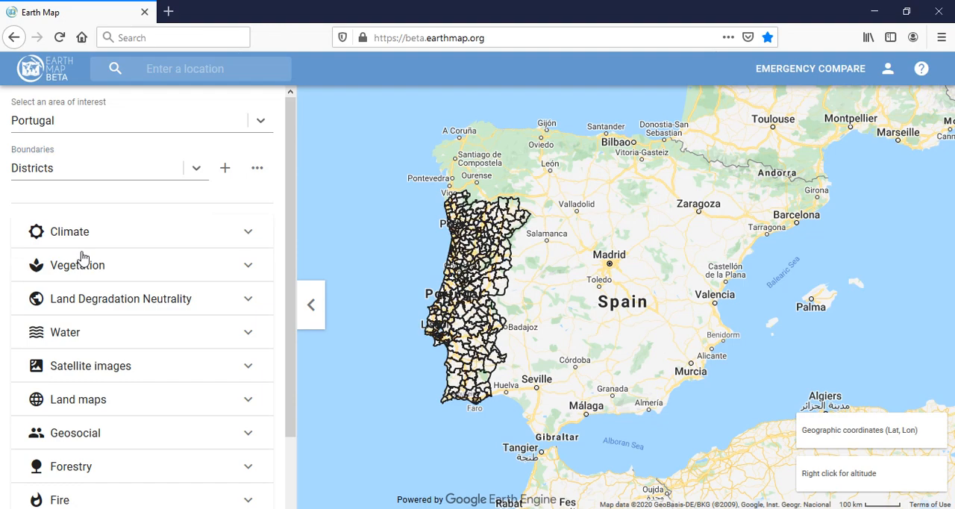
left_click(97, 170)
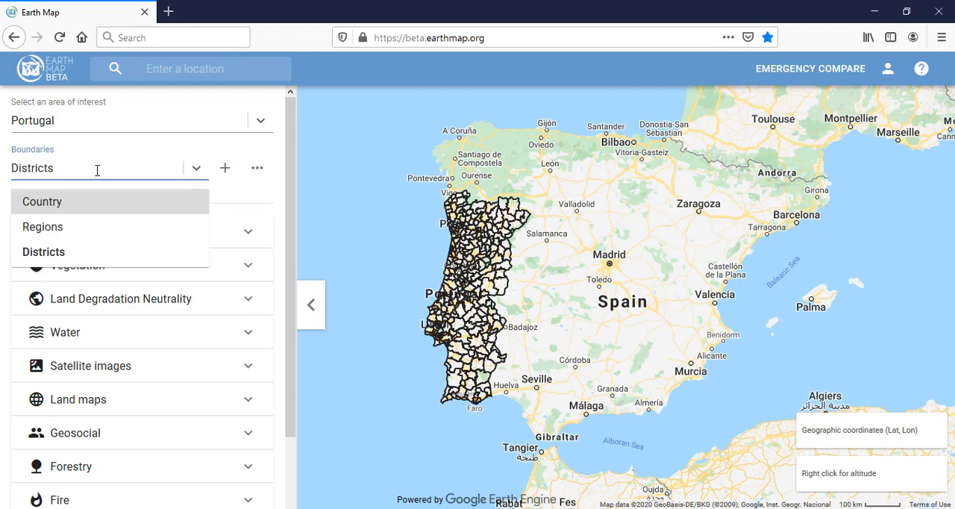
left_click(82, 214)
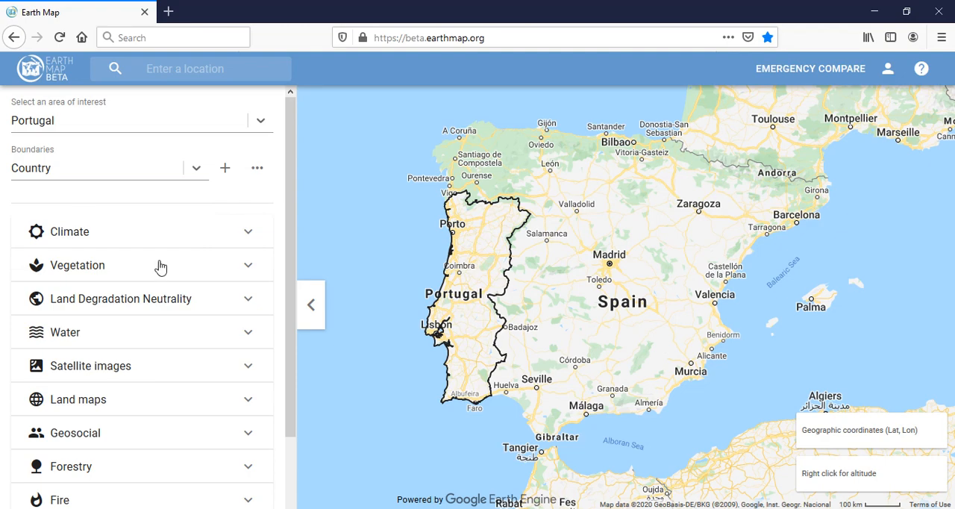
Look through the thematic layer categories and examine the layers offered under Climate
scroll(161, 267, "down", 1)
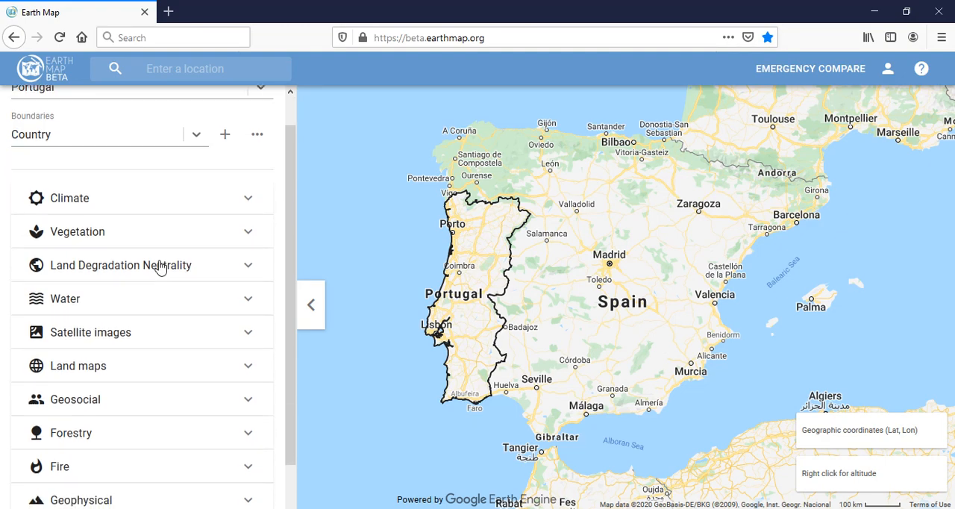
scroll(160, 266, "down", 1)
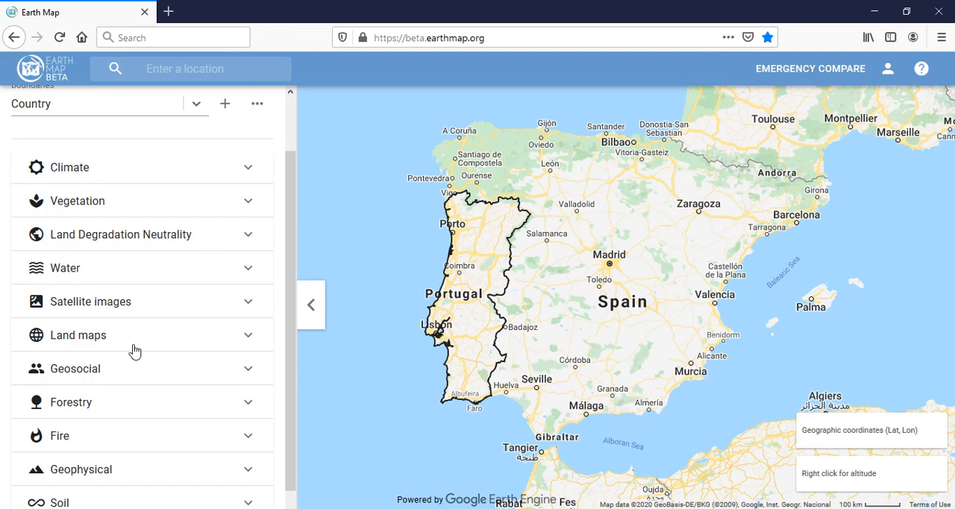
scroll(134, 350, "down", 1)
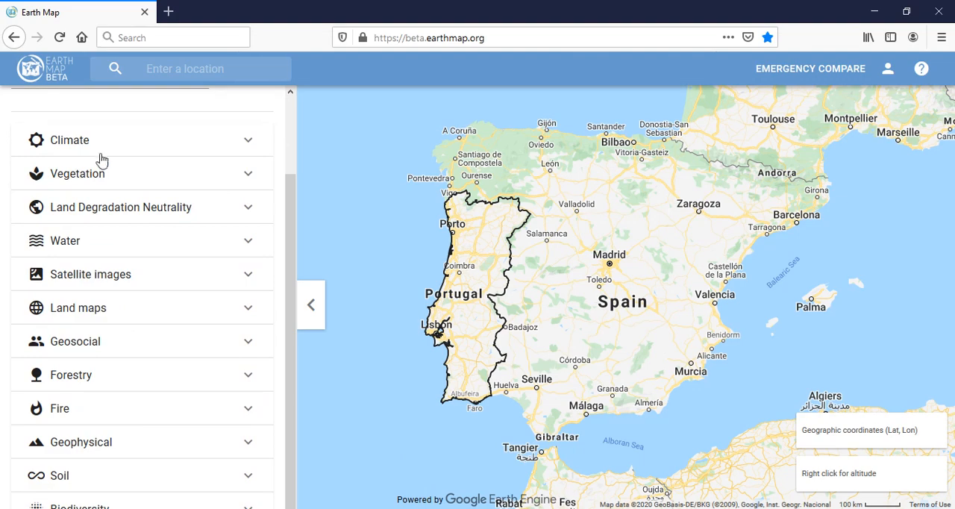
left_click(248, 145)
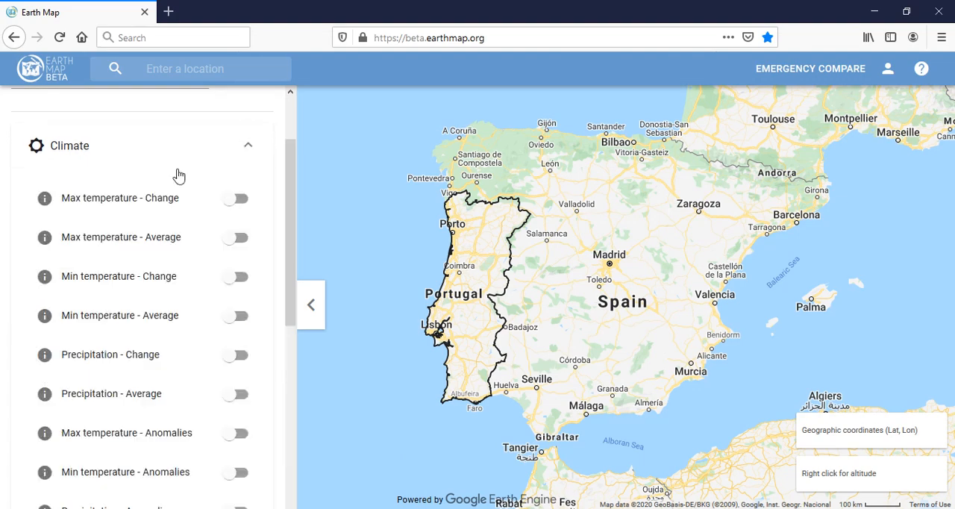
scroll(137, 312, "down", 2)
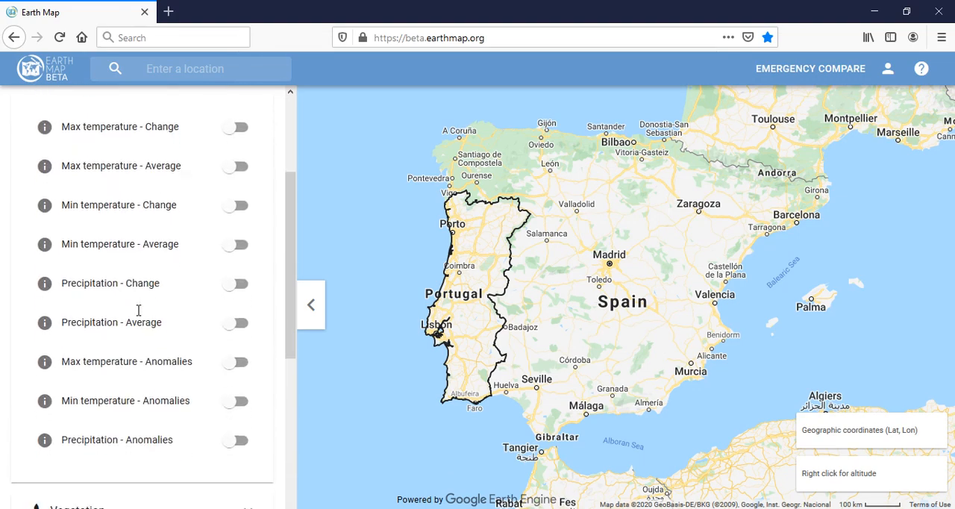
scroll(137, 311, "down", 1)
scroll(138, 311, "up", 5)
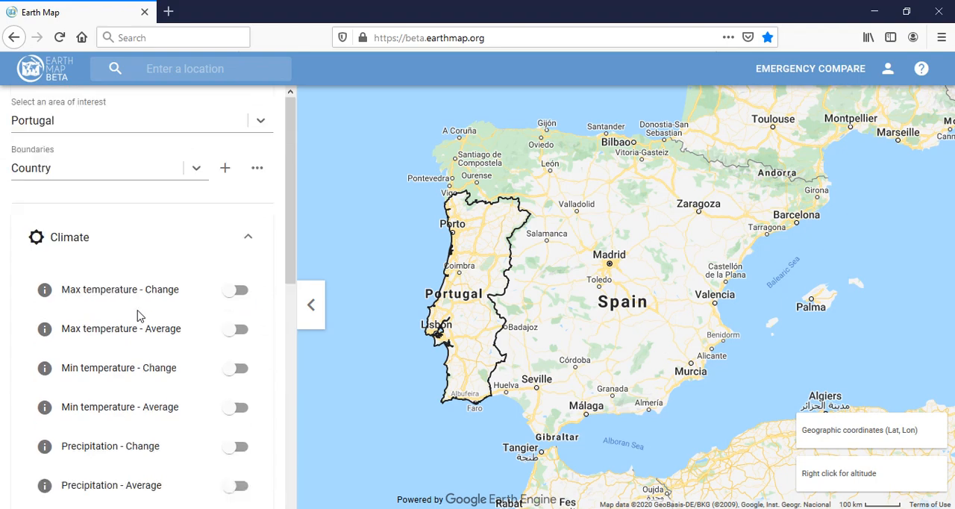
left_click(249, 238)
Examine the layers offered under the Water and Land maps categories
scroll(251, 242, "down", 1)
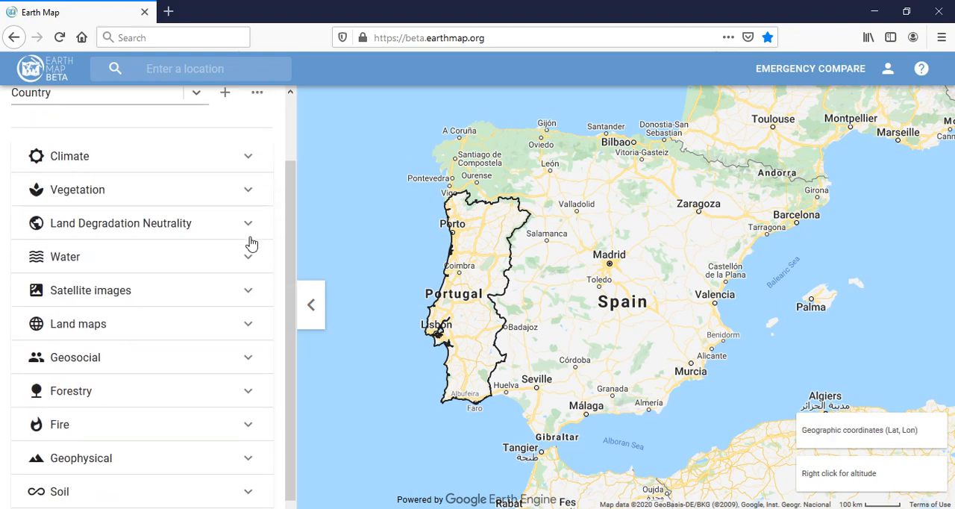
left_click(249, 263)
scroll(250, 262, "down", 2)
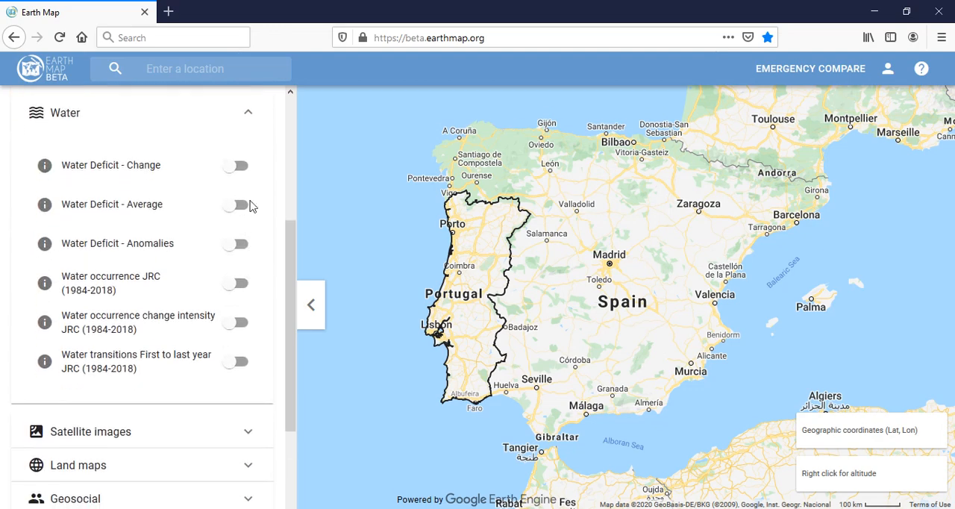
left_click(244, 118)
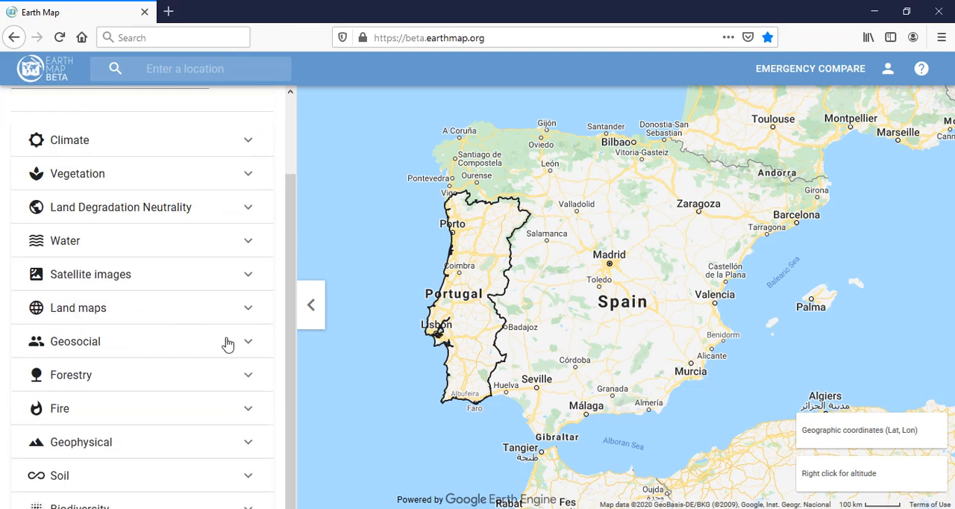
left_click(249, 307)
scroll(253, 318, "down", 3)
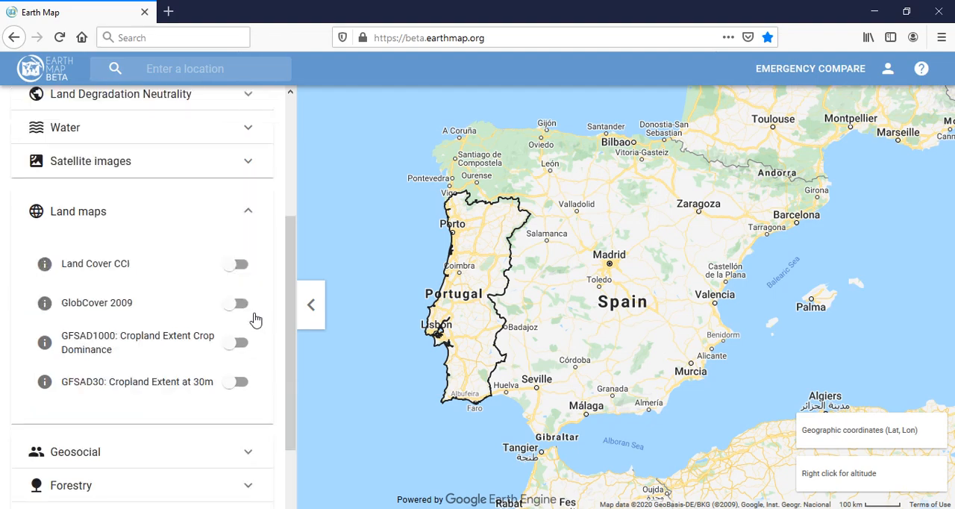
left_click(245, 118)
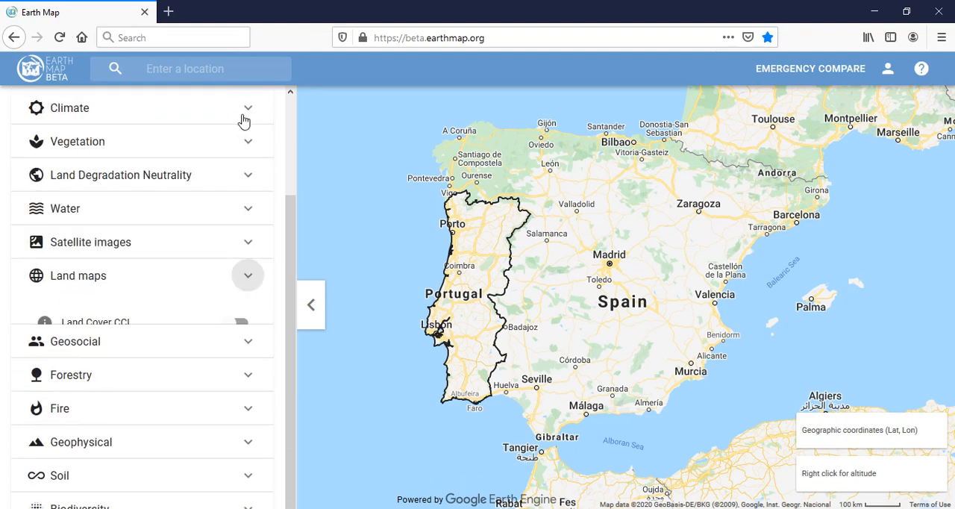
Turn on the Burned Area - Yearly fires layer from the Fire category
left_click(252, 408)
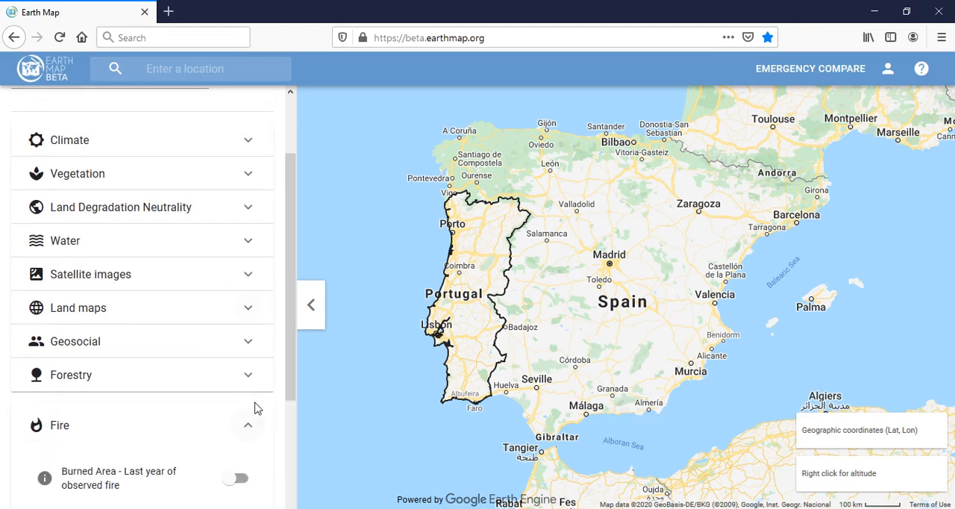
scroll(254, 408, "down", 3)
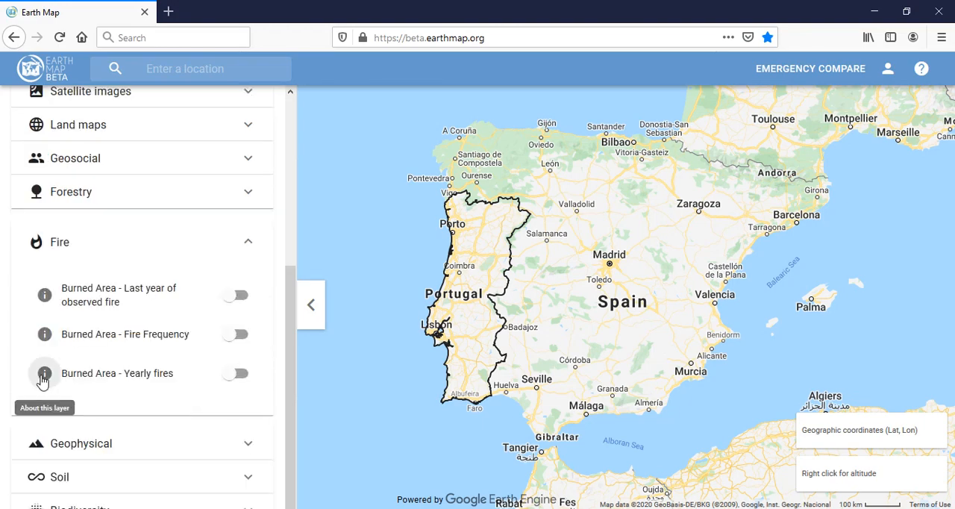
left_click(237, 373)
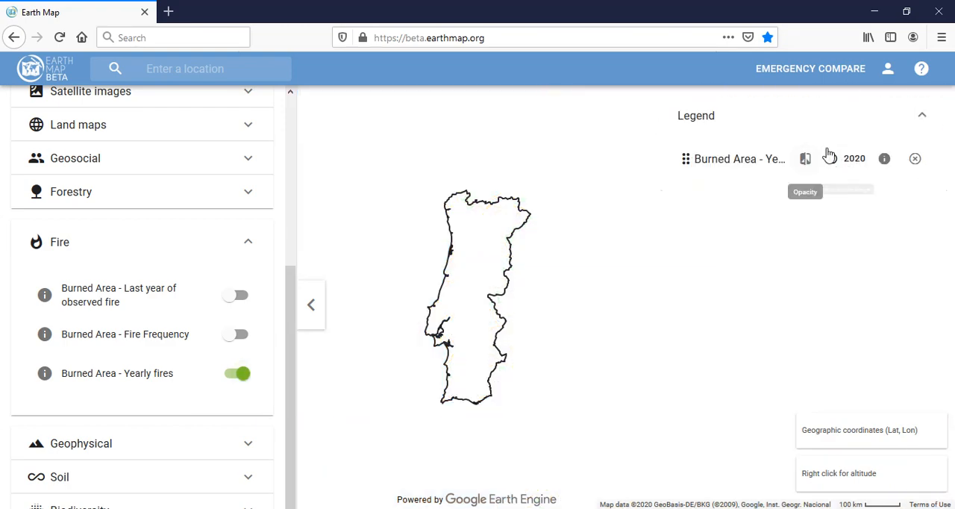
Set the burned area layer's year to 2019 and focus the map on Portugal, with its metrics pane closed
left_click(838, 160)
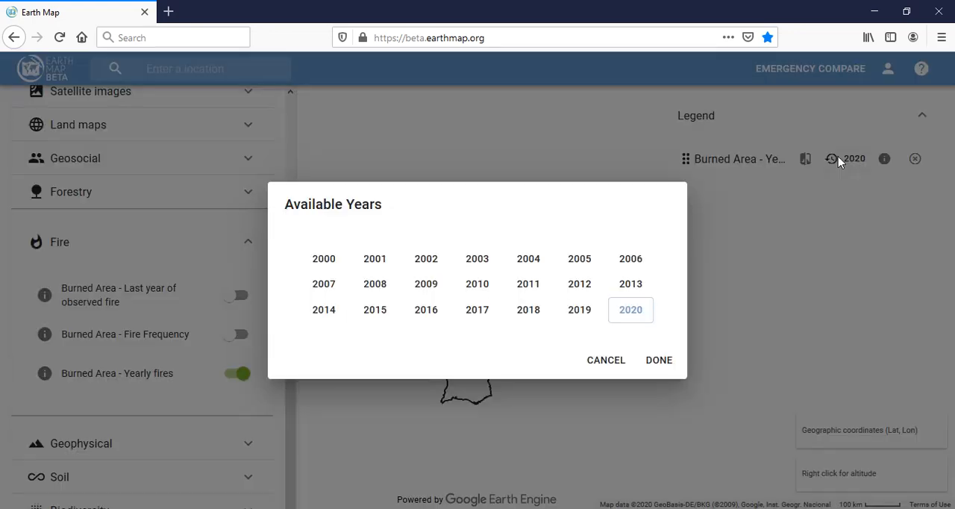
left_click(571, 317)
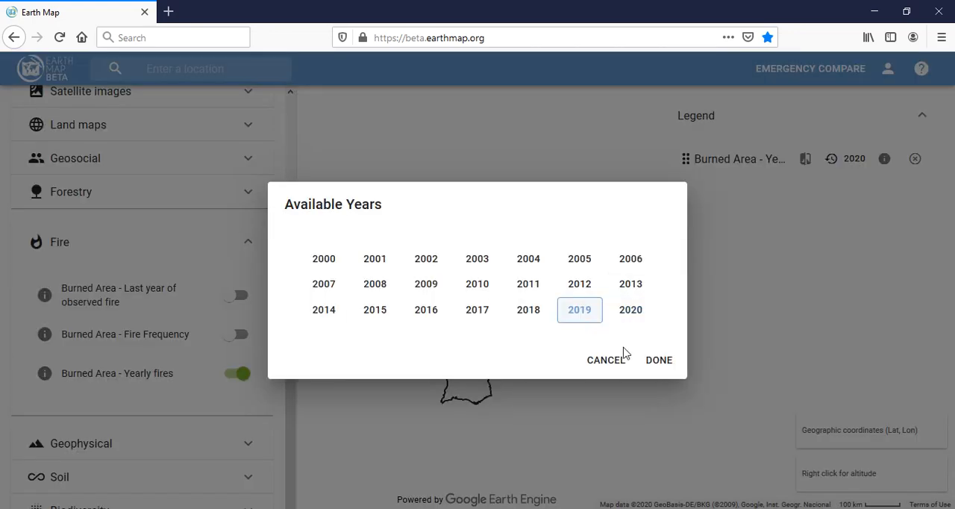
left_click(659, 363)
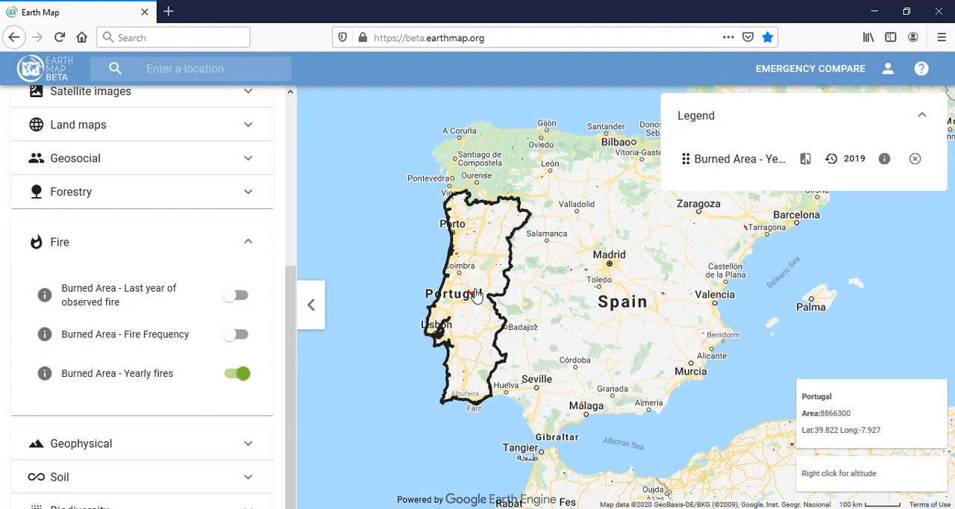
left_click(481, 329)
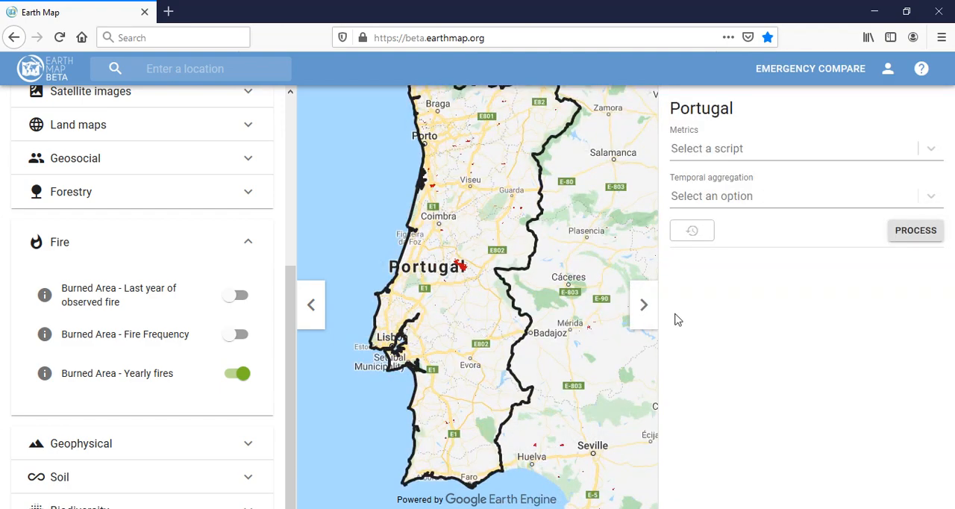
left_click(643, 308)
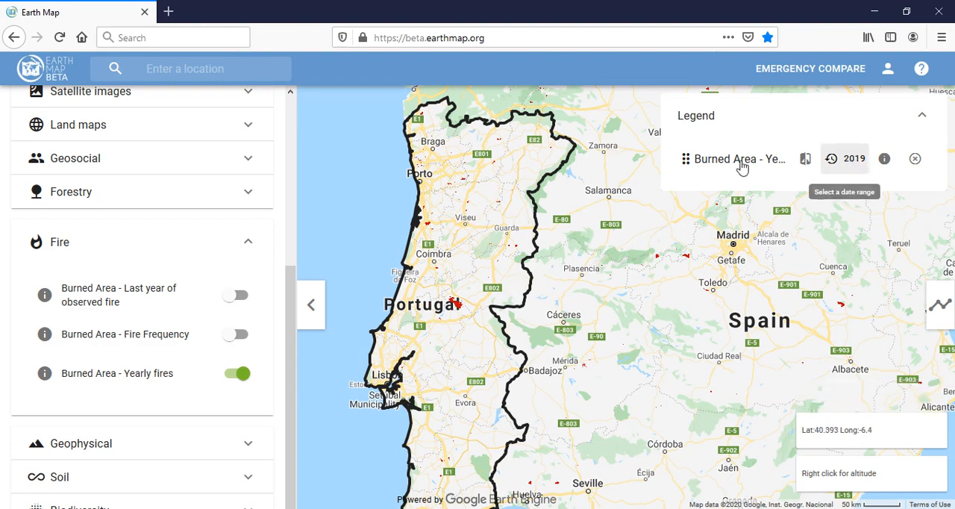
Open the yearly fires layer's description, its dataset catalog page and its data source page
left_click(885, 160)
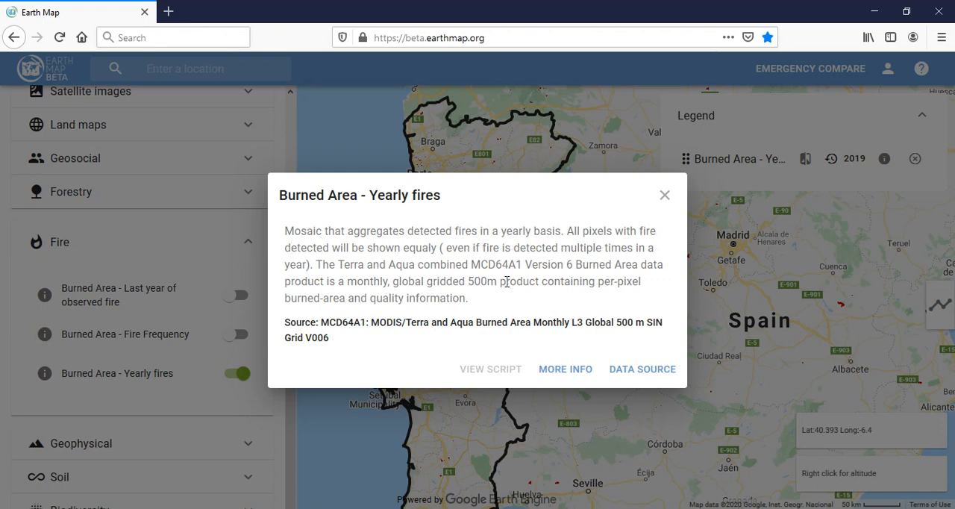
left_click(559, 370)
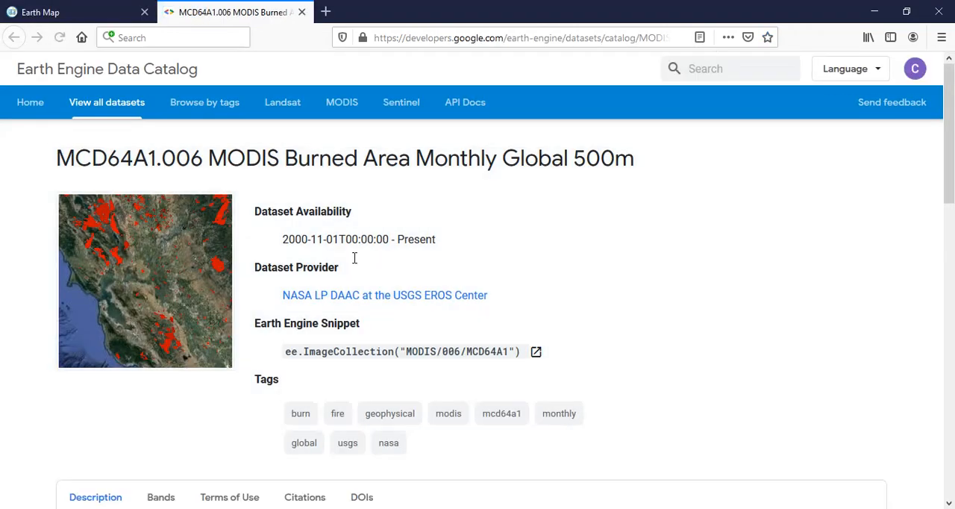
key("ctrl+shift+Tab")
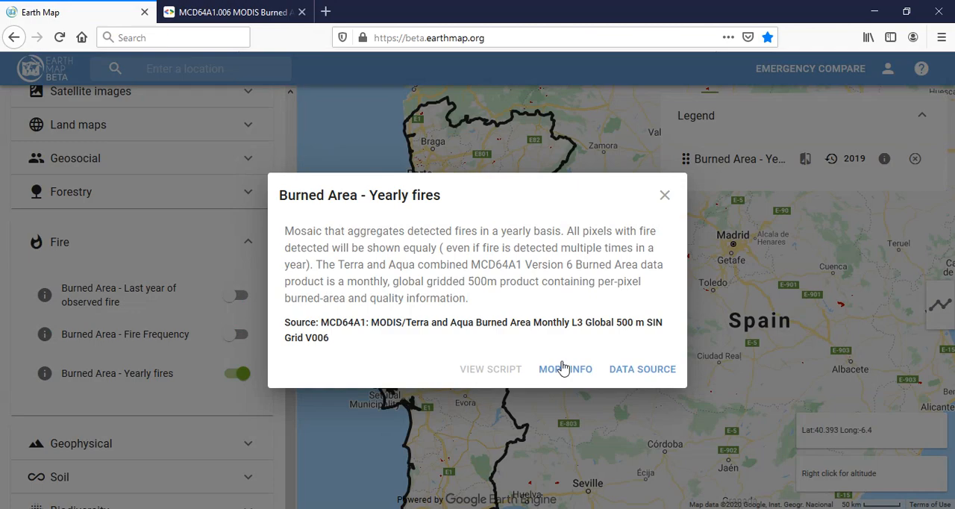
left_click(639, 369)
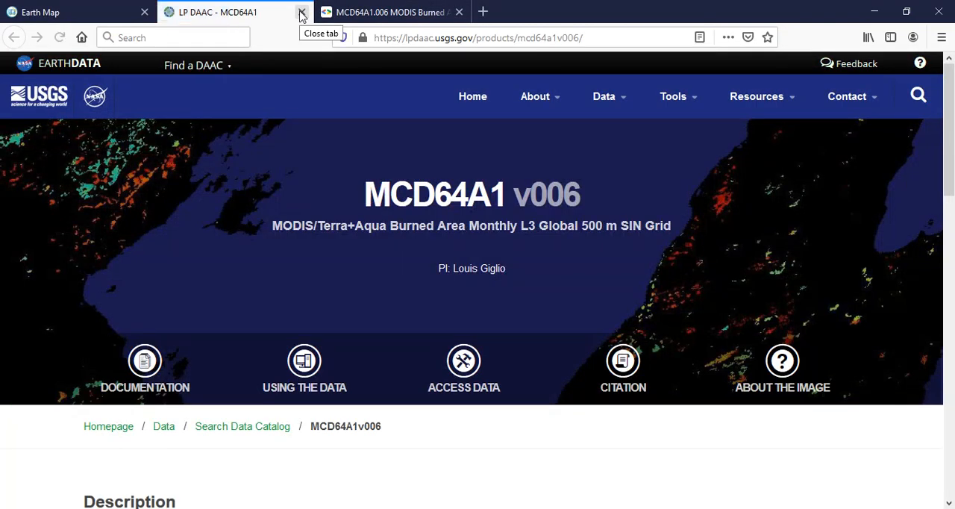
Return to Earth Map, closing both reference pages and the layer description
left_click(55, 12)
left_click(302, 12)
left_click(303, 12)
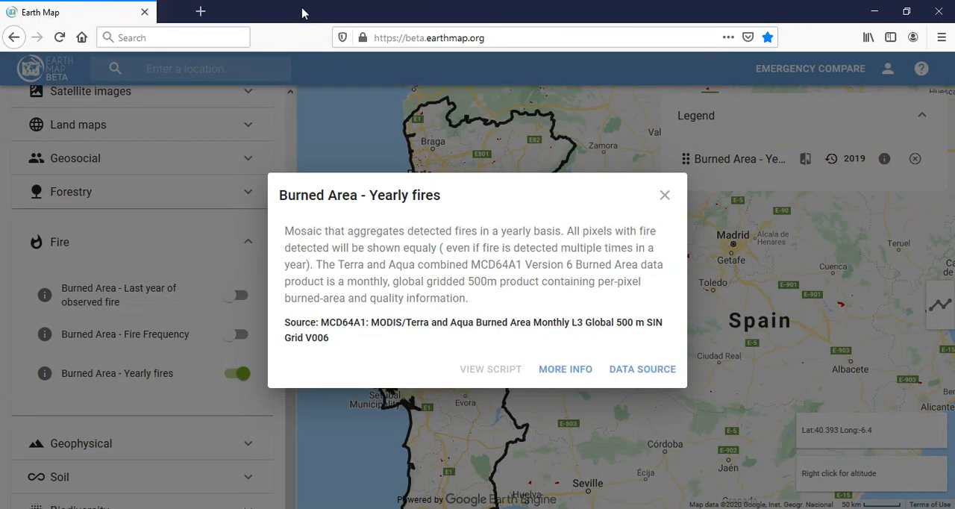
right_click(582, 314)
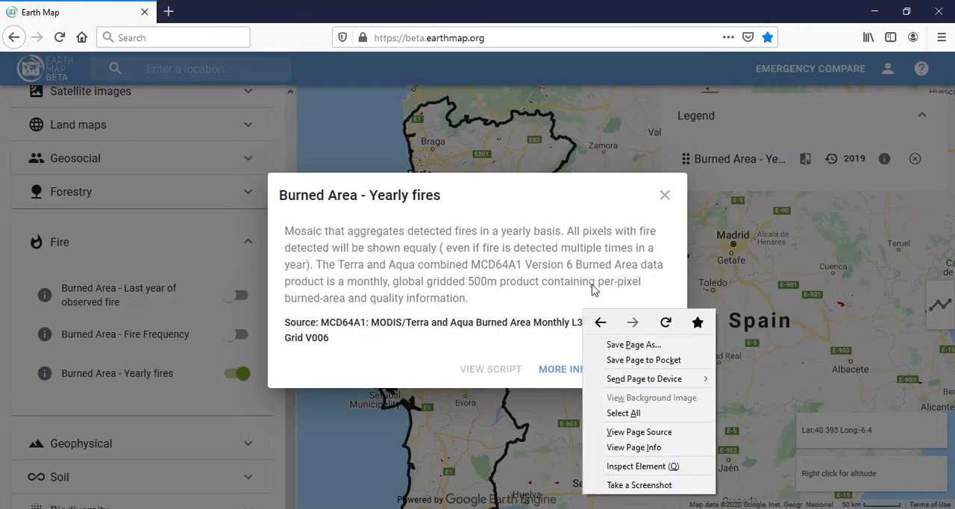
left_click(666, 194)
left_click(665, 195)
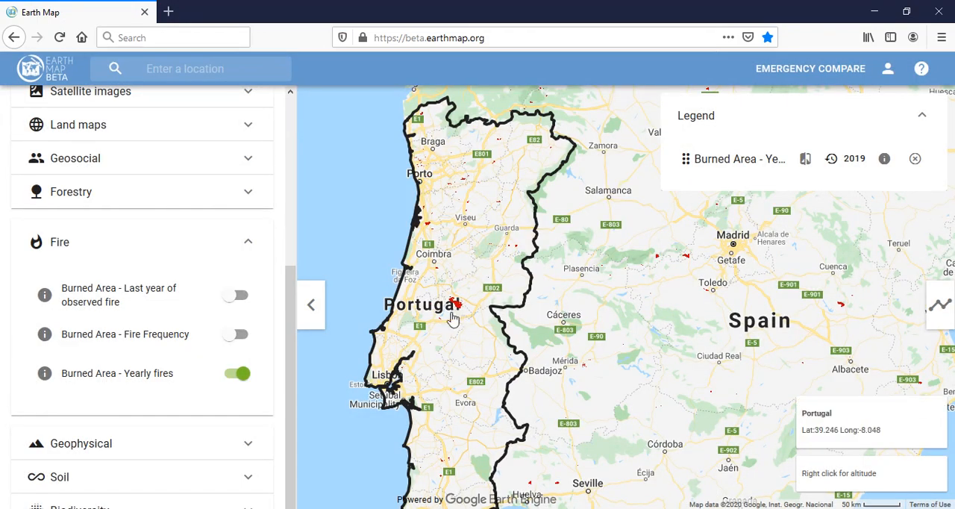
Set the yearly burned area layer's year to 2017
mouse_move(453, 325)
left_mouse_down()
mouse_move(446, 298)
mouse_move(446, 310)
left_mouse_up()
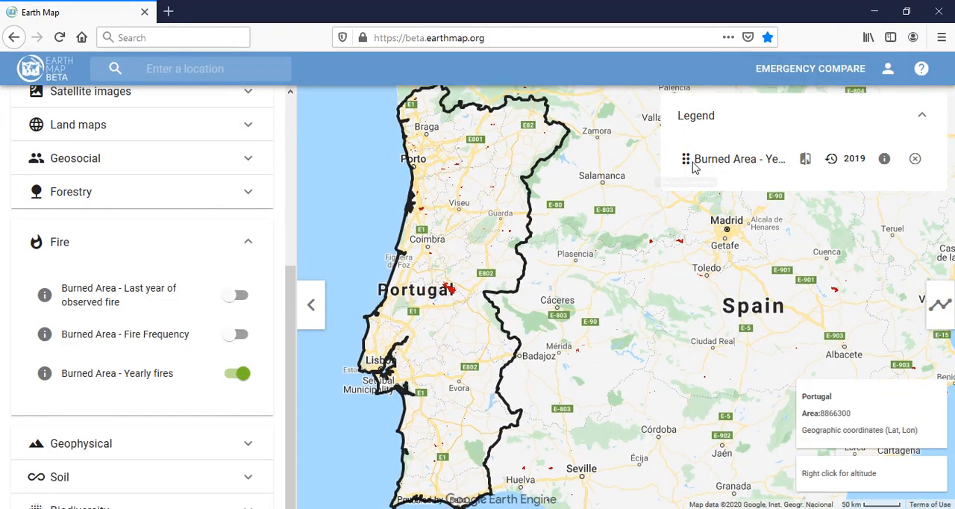
left_click(849, 163)
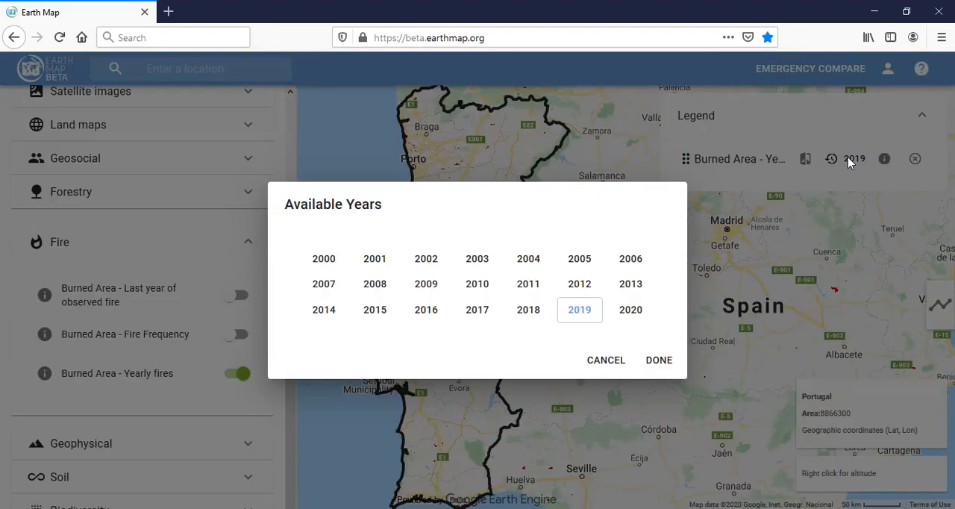
left_click(481, 310)
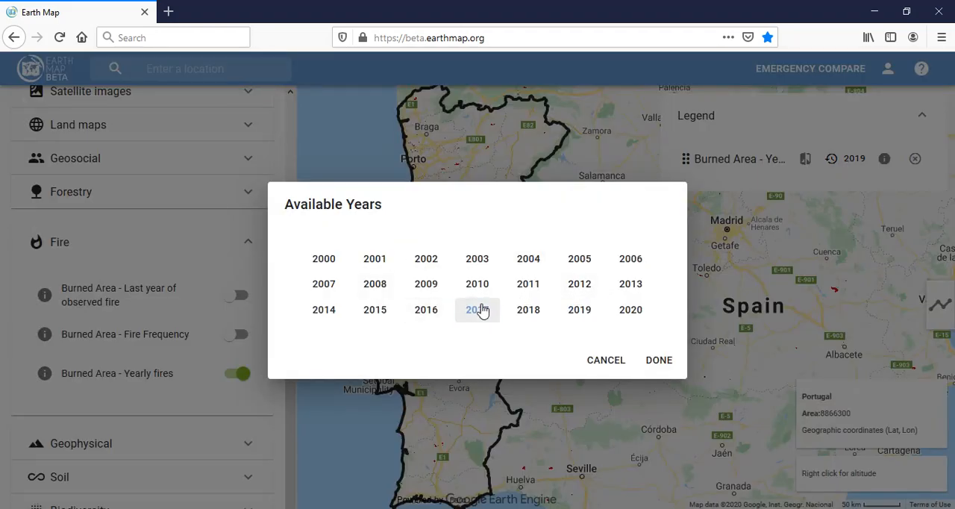
left_click(659, 365)
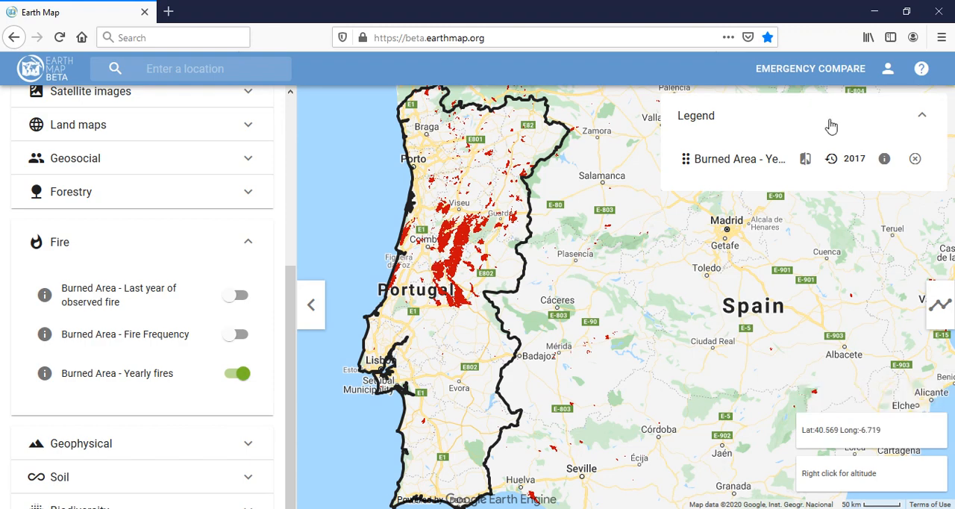
Set the yearly burned area layer's year to 2003
left_click(860, 157)
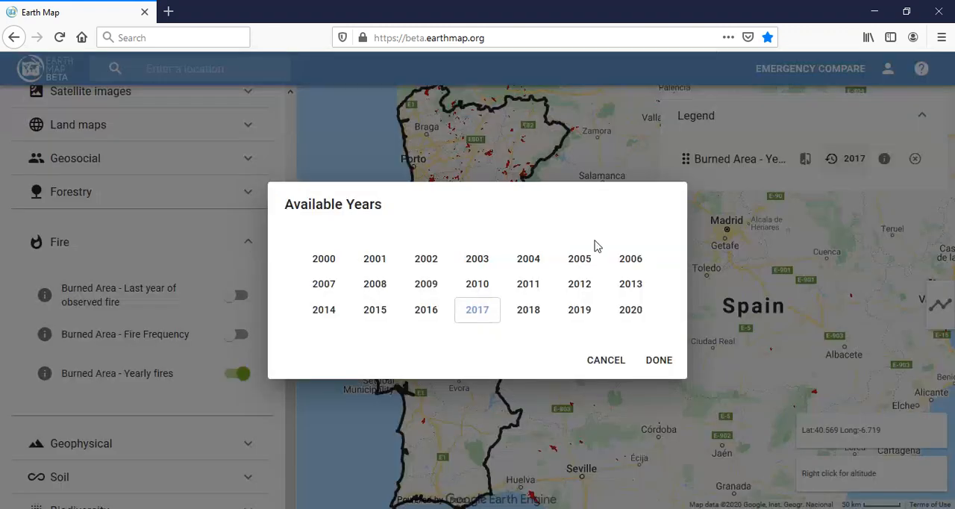
left_click(477, 261)
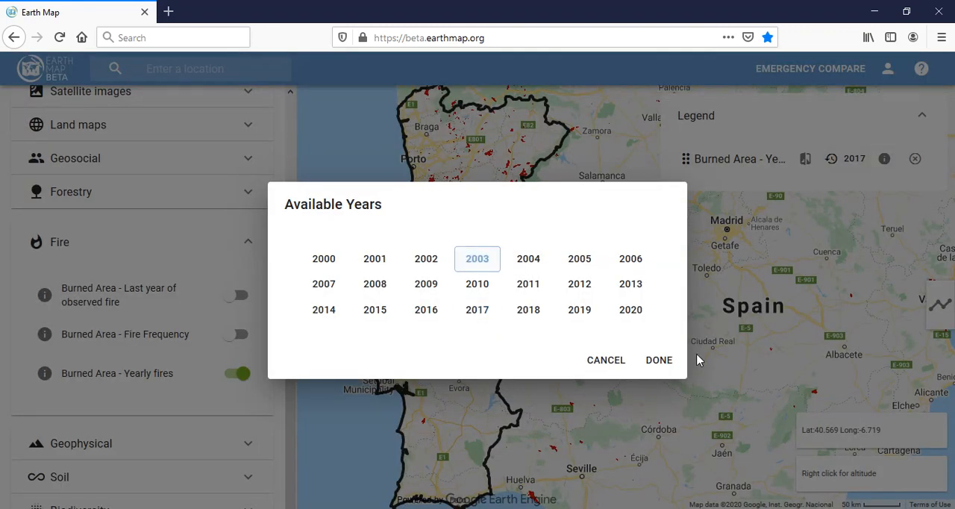
left_click(664, 360)
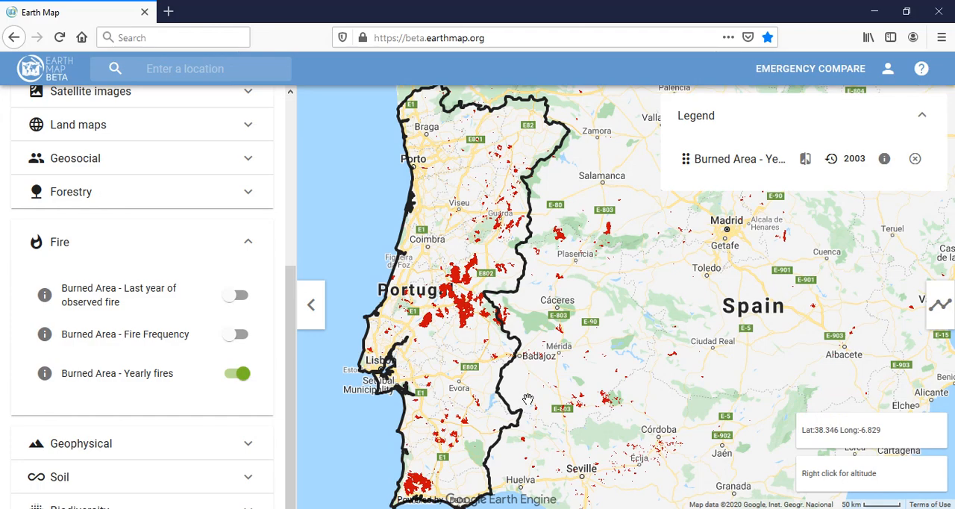
Process the Burned Area per year (MCD64A1 version 6) metric for Portugal with Annual temporal aggregation
left_click(940, 305)
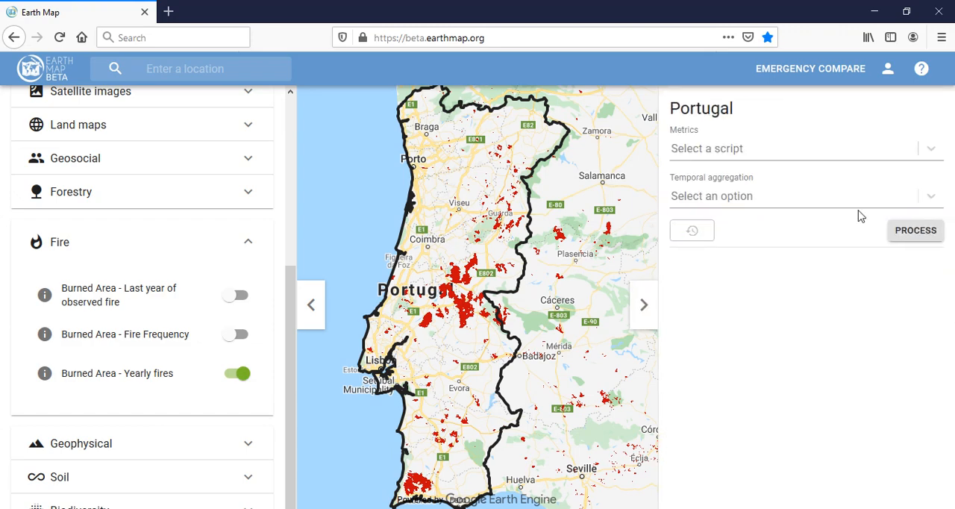
left_click(722, 148)
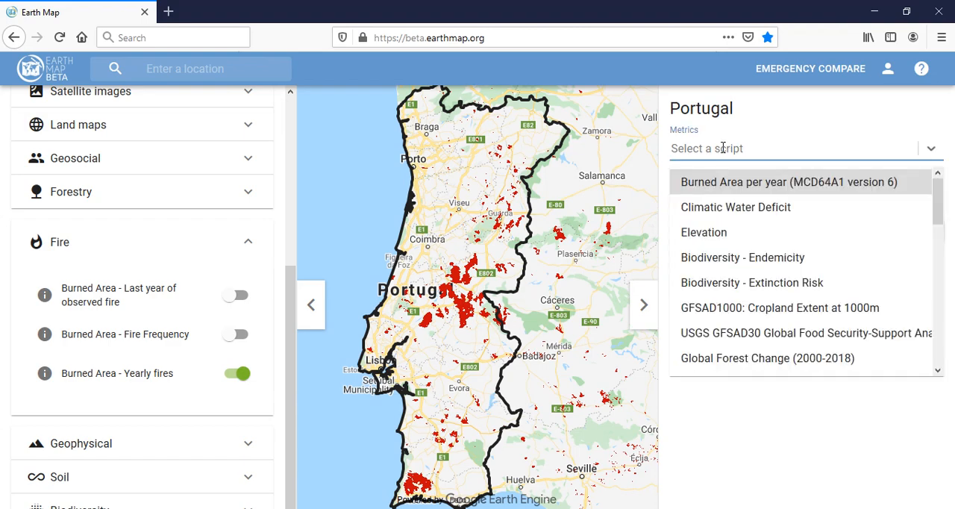
left_click(724, 187)
left_click(718, 196)
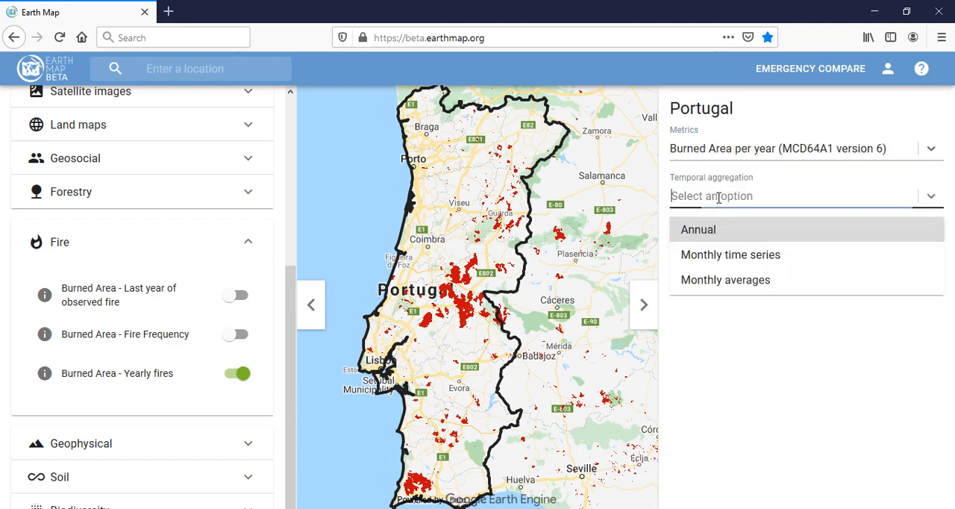
left_click(721, 229)
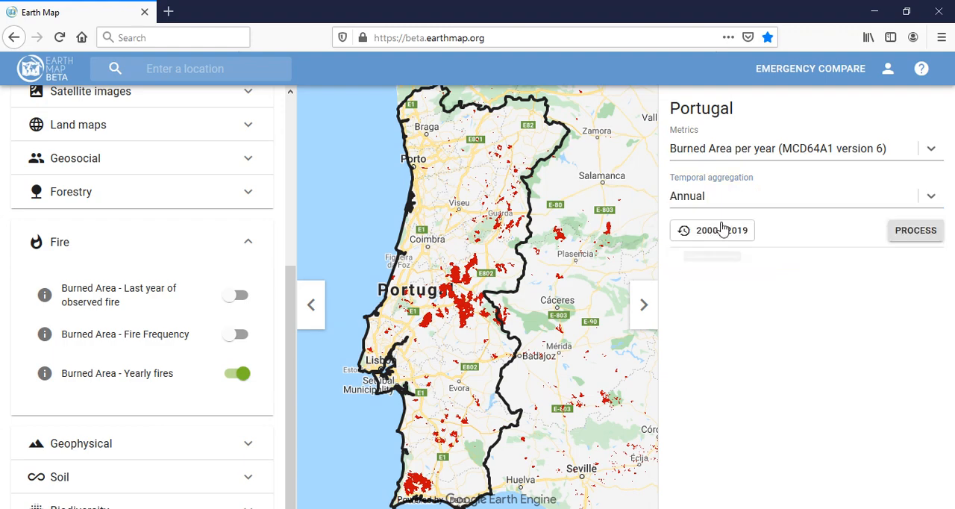
left_click(928, 231)
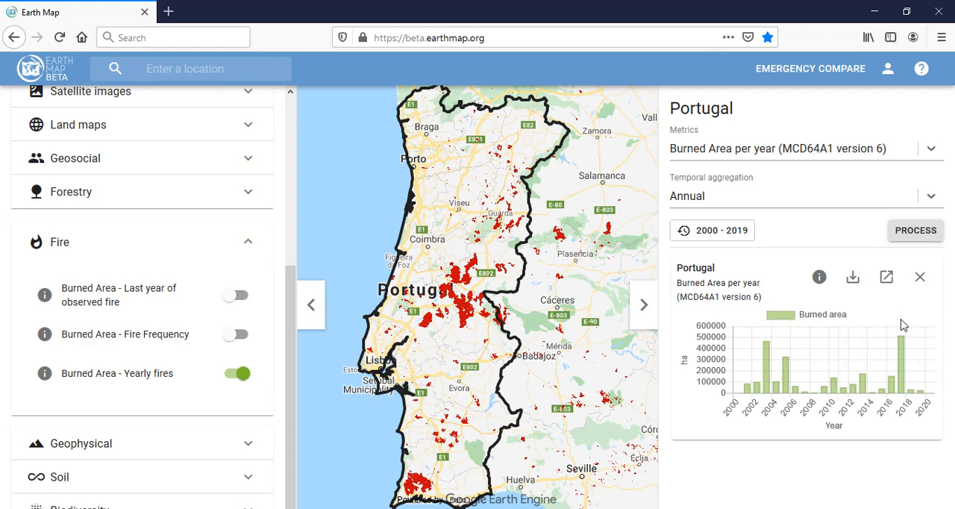
Read the annual burned area chart's statistics description and view its data export options, closing both
mouse_move(765, 364)
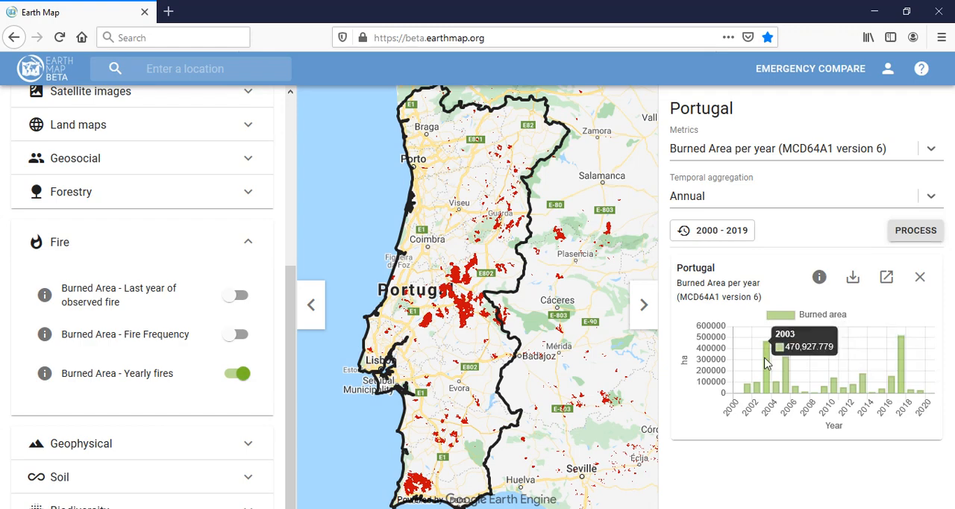
mouse_move(903, 362)
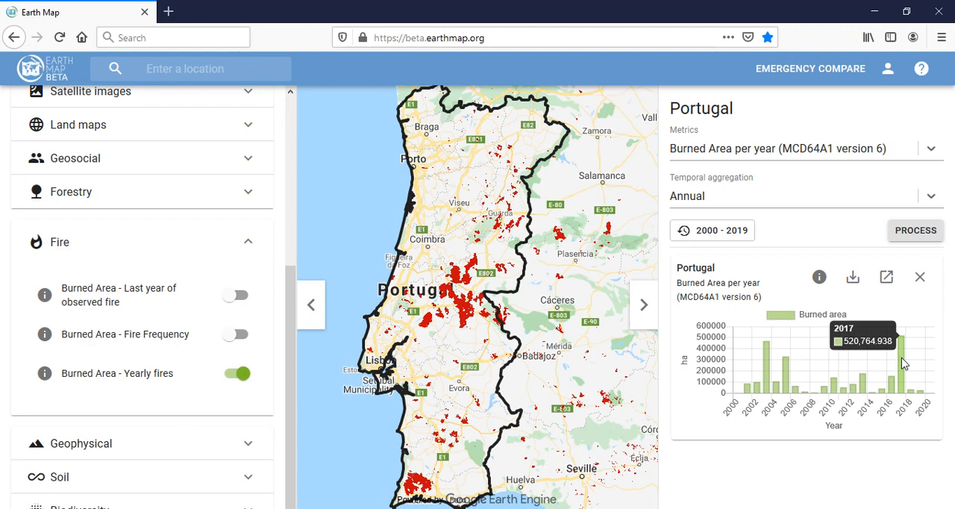
left_click(818, 285)
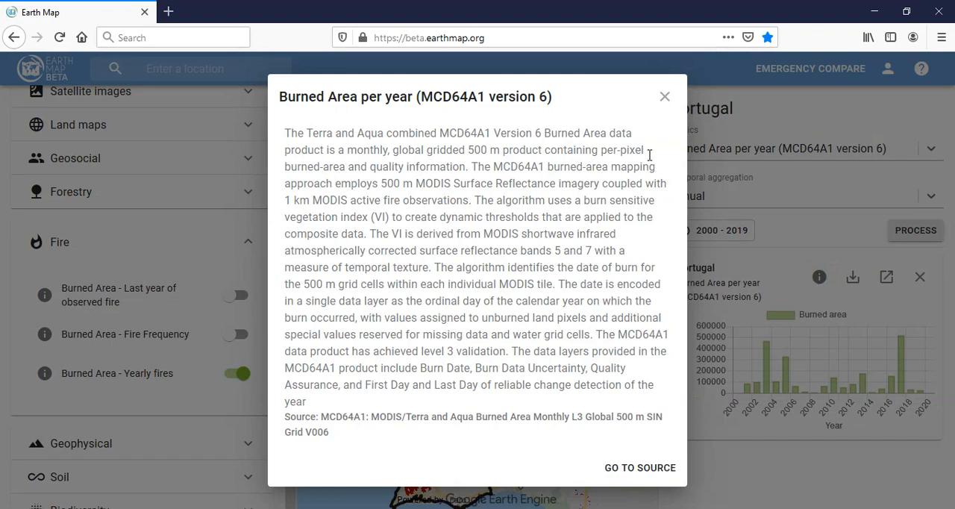
left_click(664, 98)
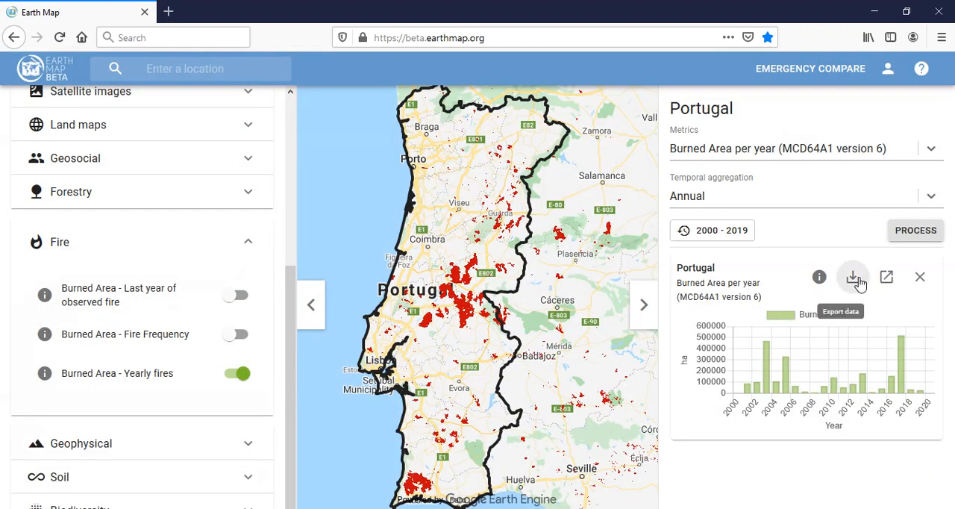
left_click(858, 280)
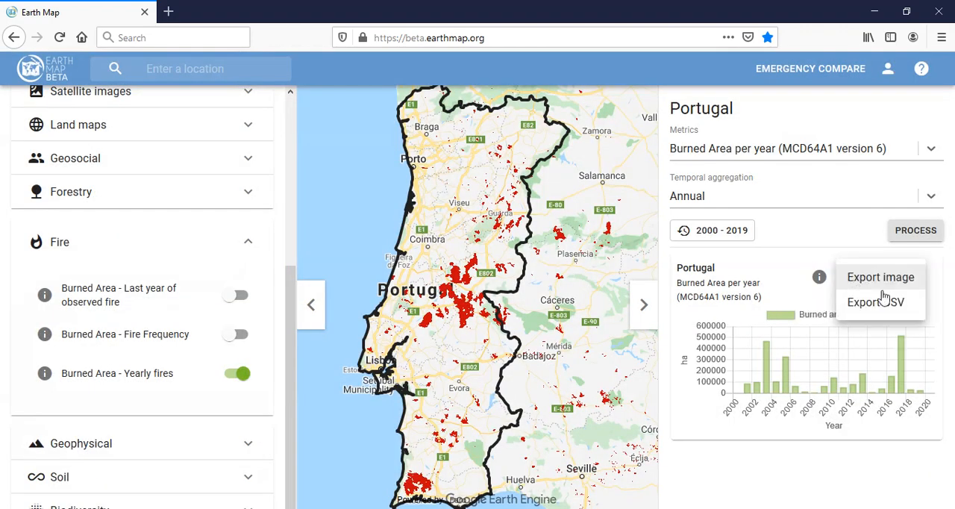
left_click(937, 294)
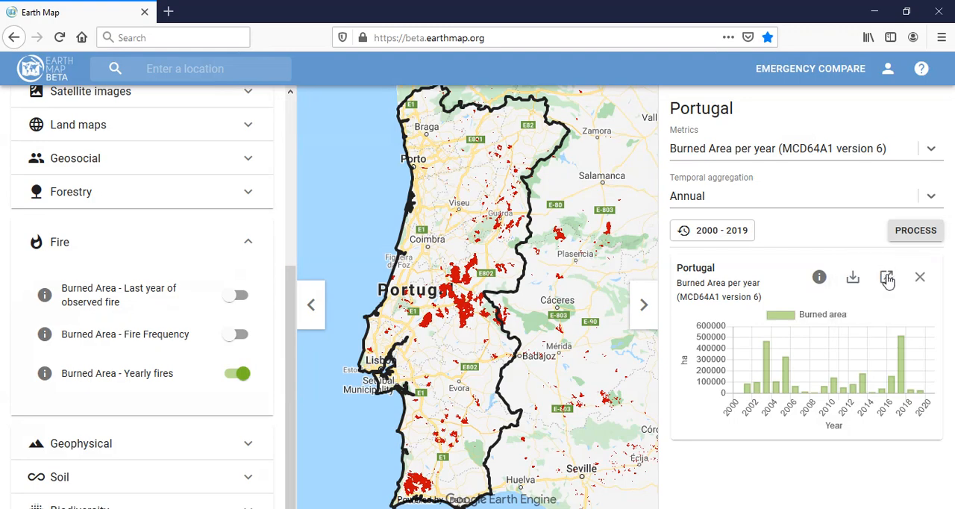
View the annual burned area chart maximized in its own window, check the 2003 bar and close the window
left_click(885, 277)
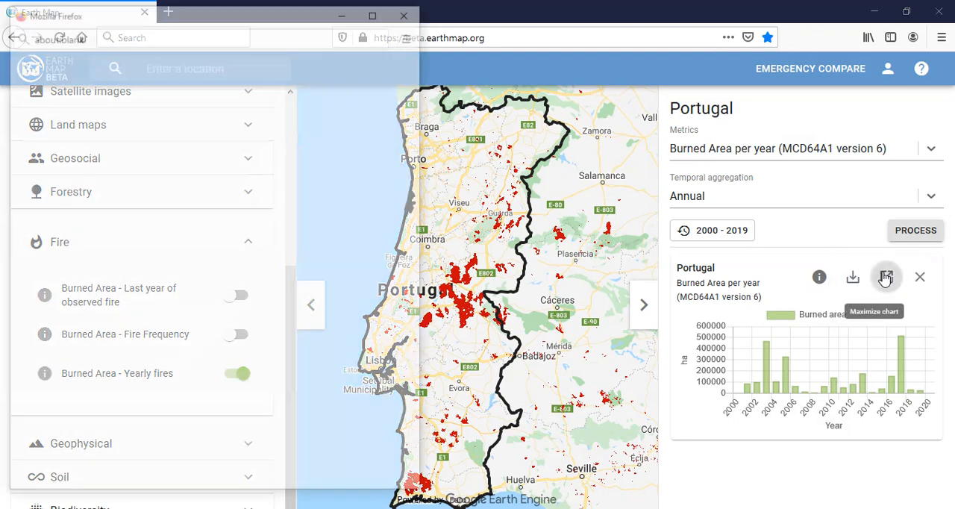
mouse_move(364, 250)
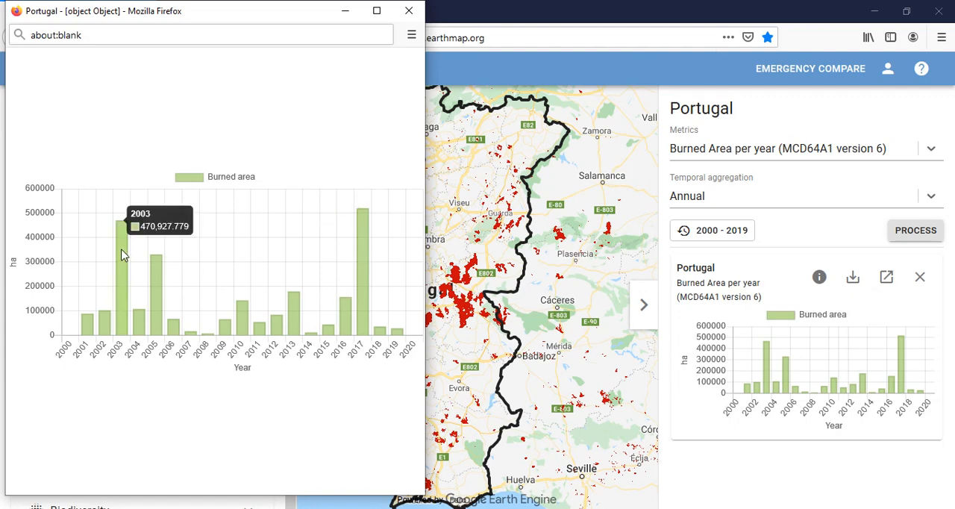
mouse_move(124, 258)
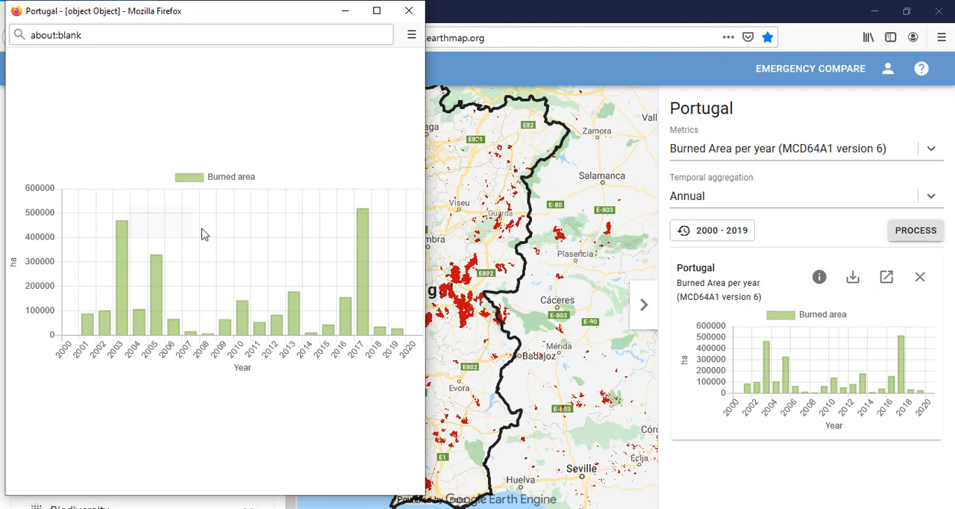
left_click(409, 12)
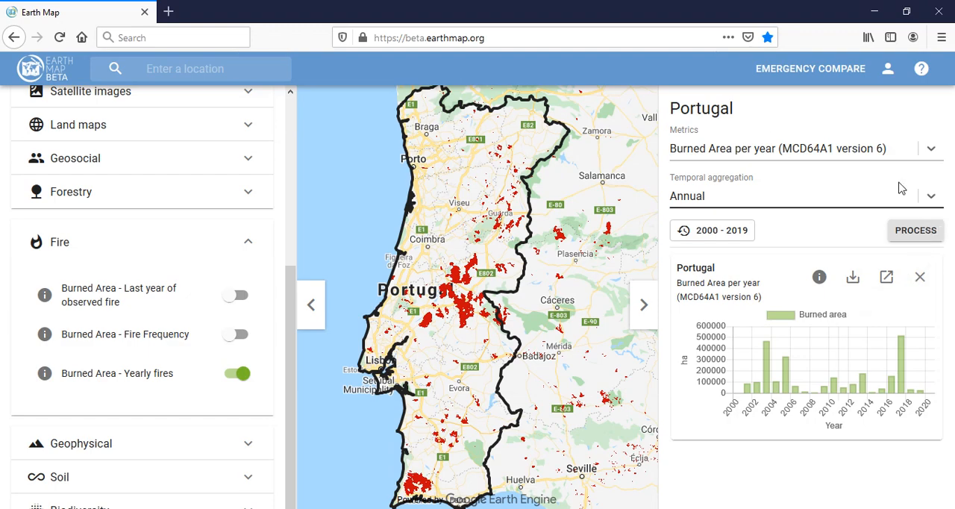
Process the burned area metric for Portugal again with Monthly time series as the temporal aggregation
left_click(930, 197)
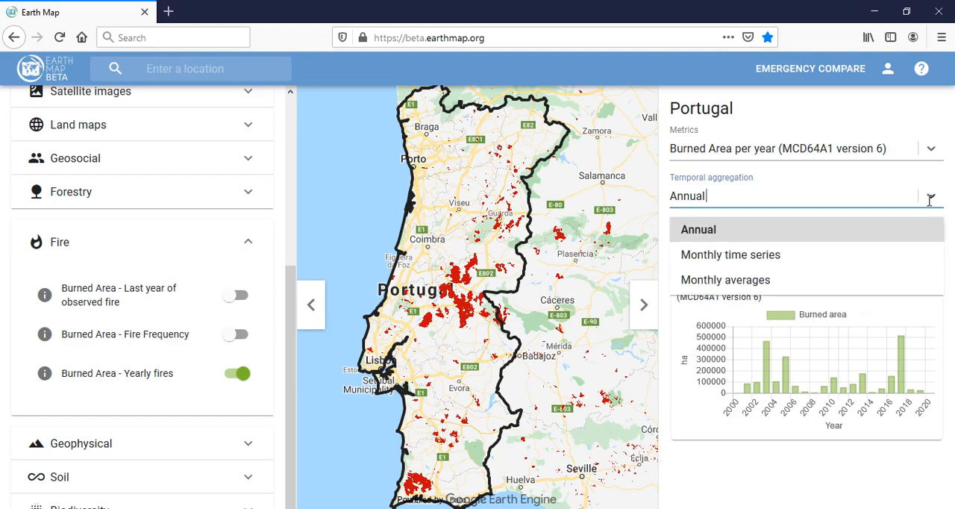
left_click(737, 256)
left_click(905, 242)
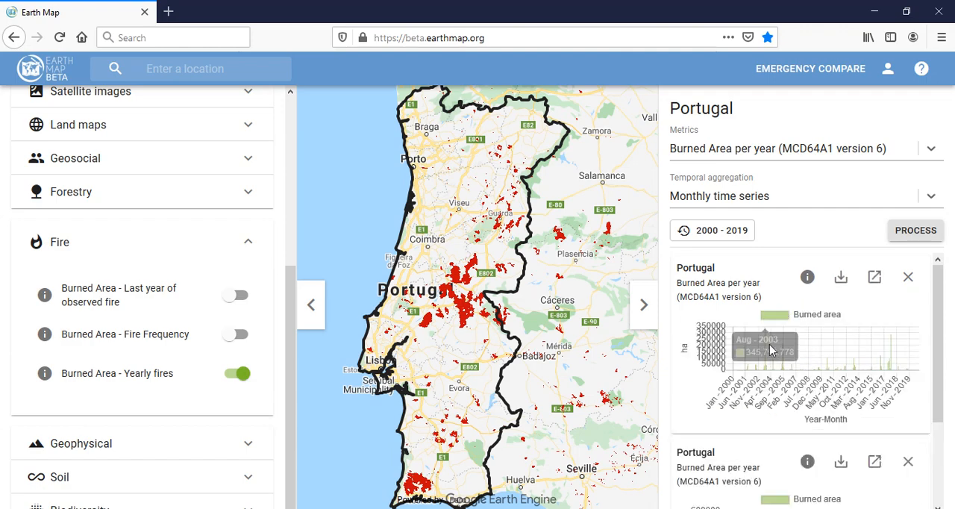
Examine the monthly burned area chart's late-2017 peak in a widened separate window, then close the window
left_click(874, 279)
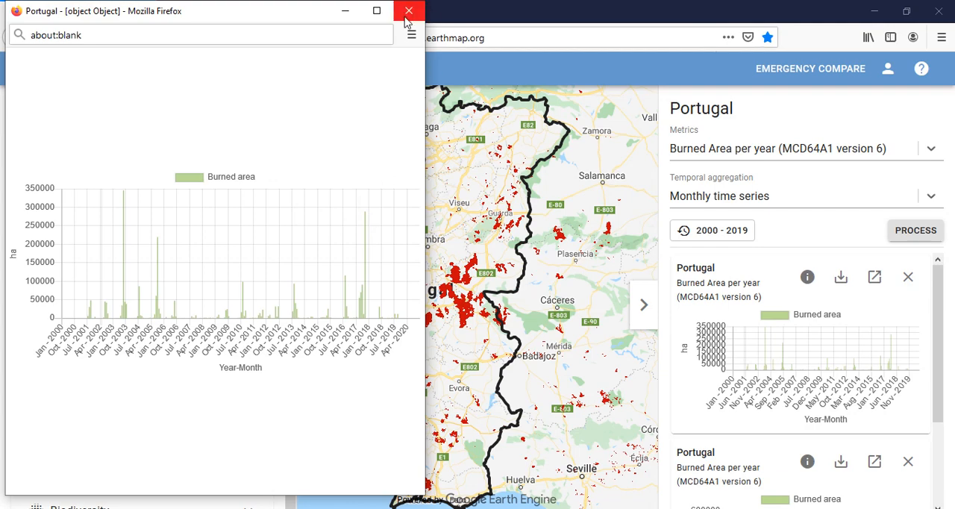
left_click_drag(425, 72, 788, 147)
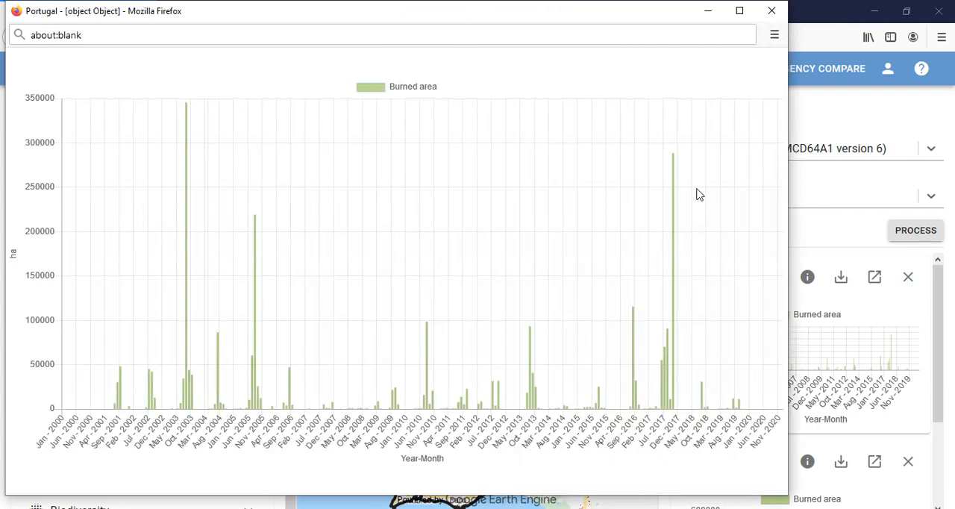
mouse_move(674, 194)
mouse_move(675, 177)
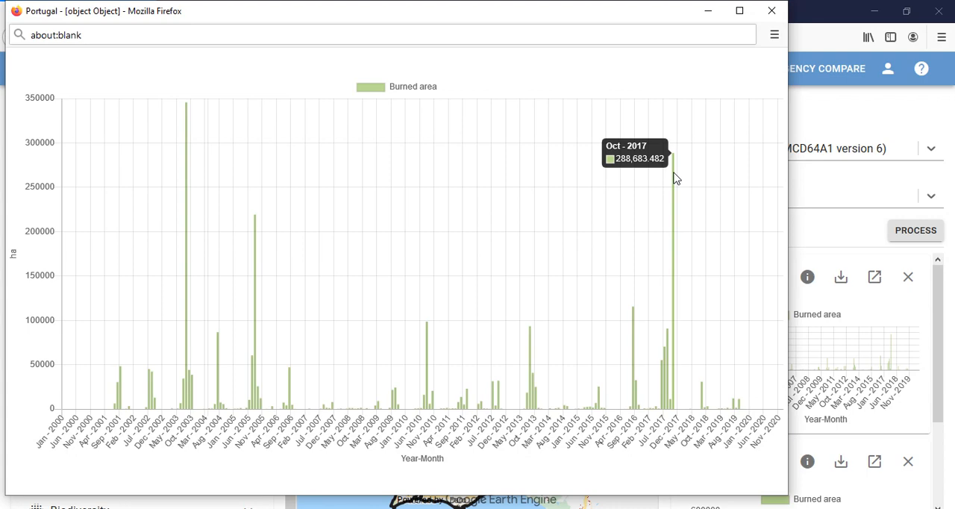
left_click(772, 10)
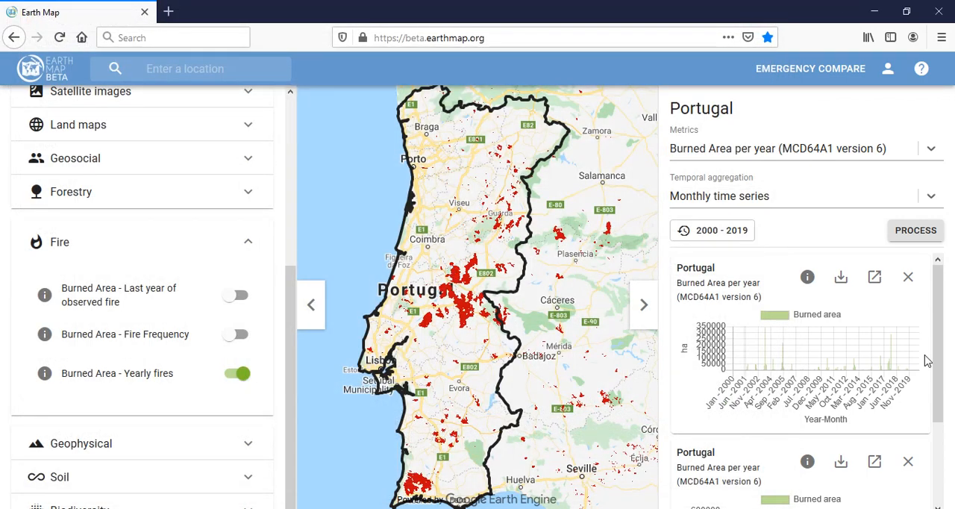
Close the metrics pane and the Fire category, and turn on the Land Cover CCI layer from Land maps
left_click(646, 306)
left_click(244, 242)
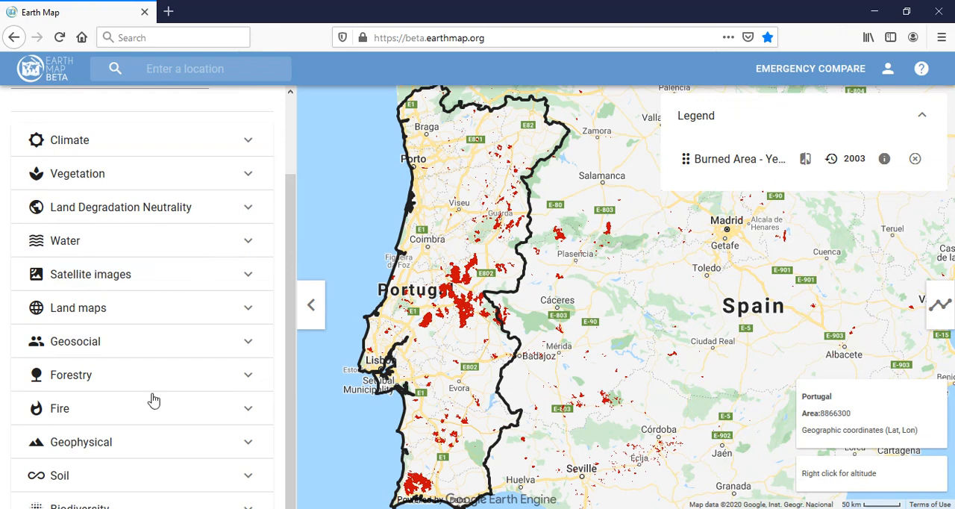
left_click(249, 311)
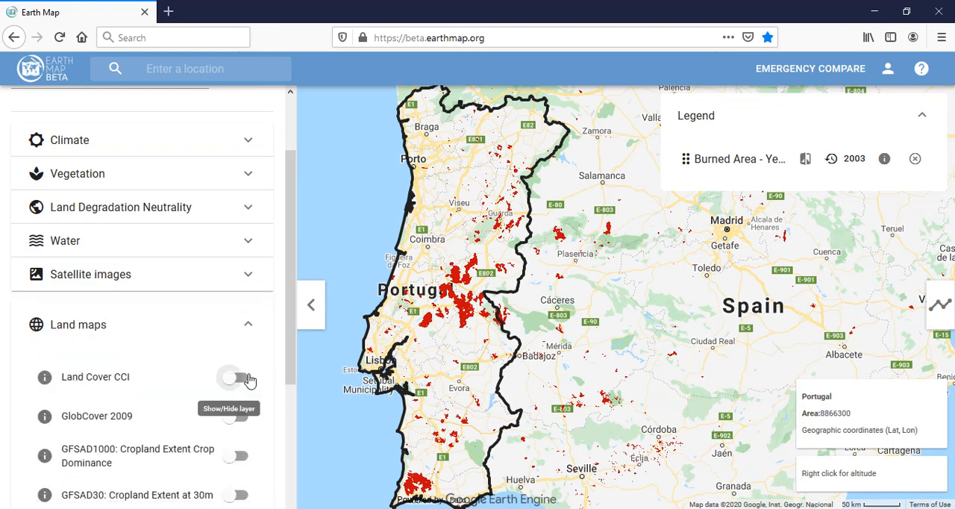
left_click(239, 378)
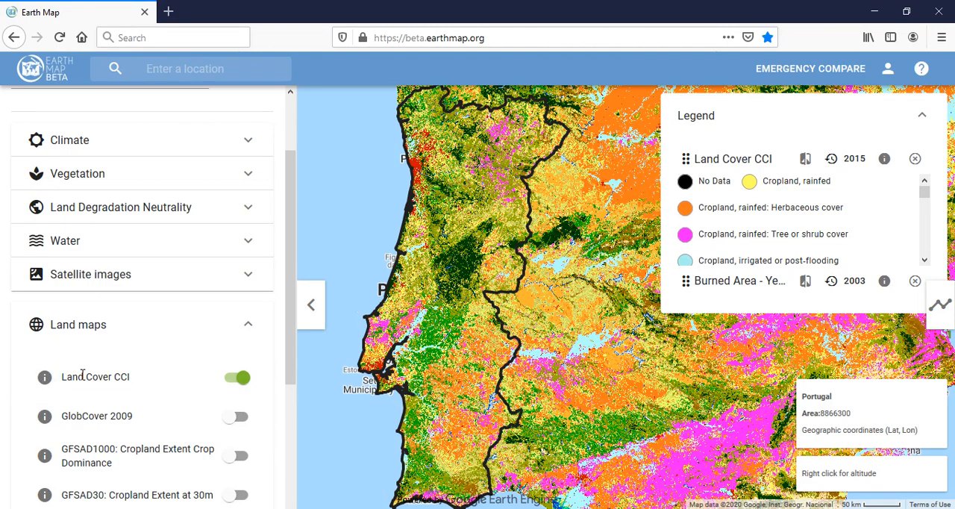
Read the Land Cover CCI layer's description and view its available years, confirming 2015
left_click(39, 381)
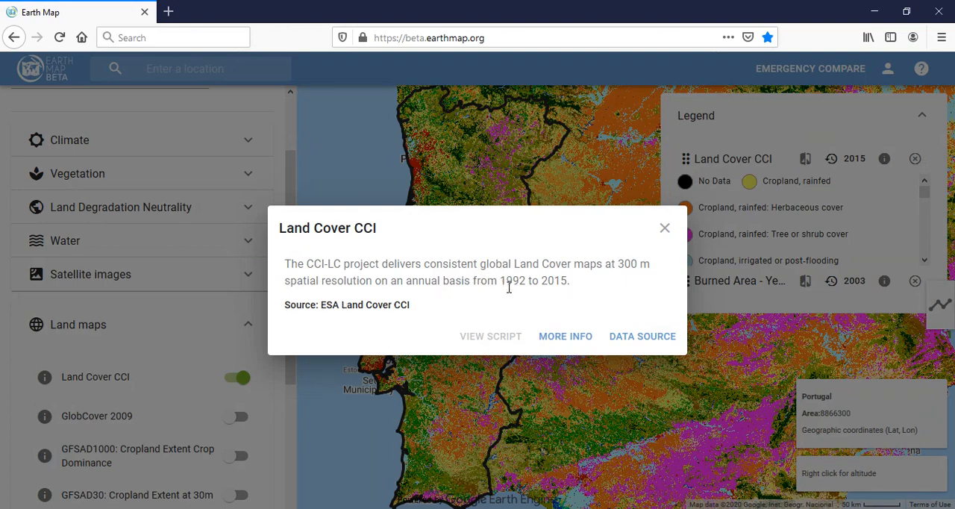
left_click(665, 230)
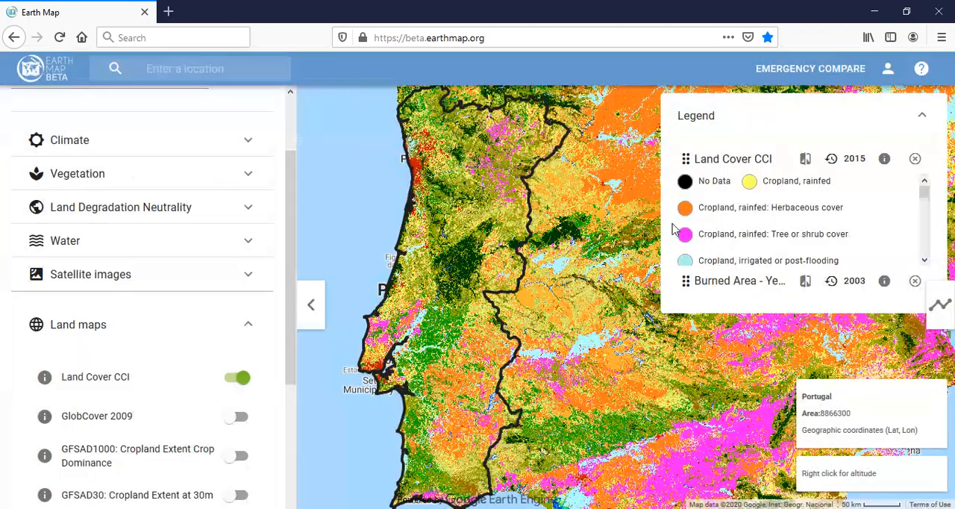
left_click(847, 159)
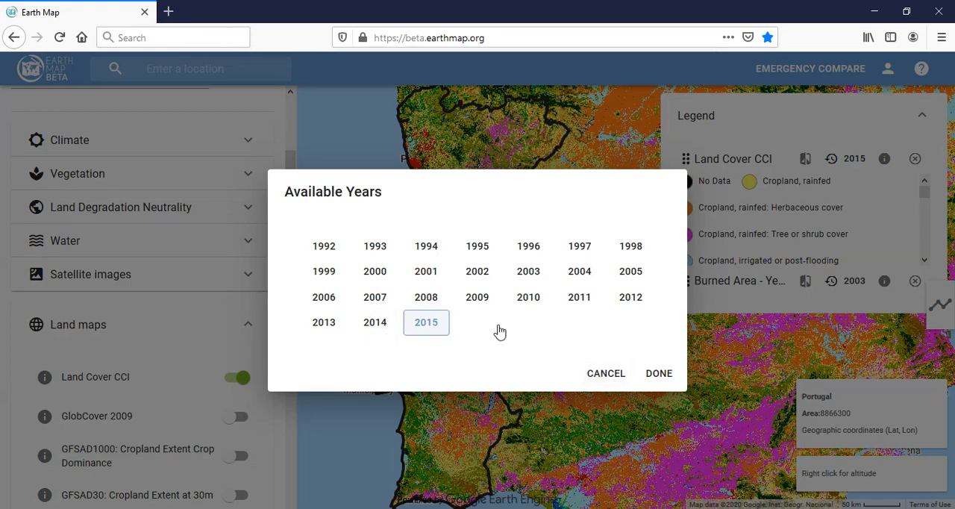
left_click(657, 378)
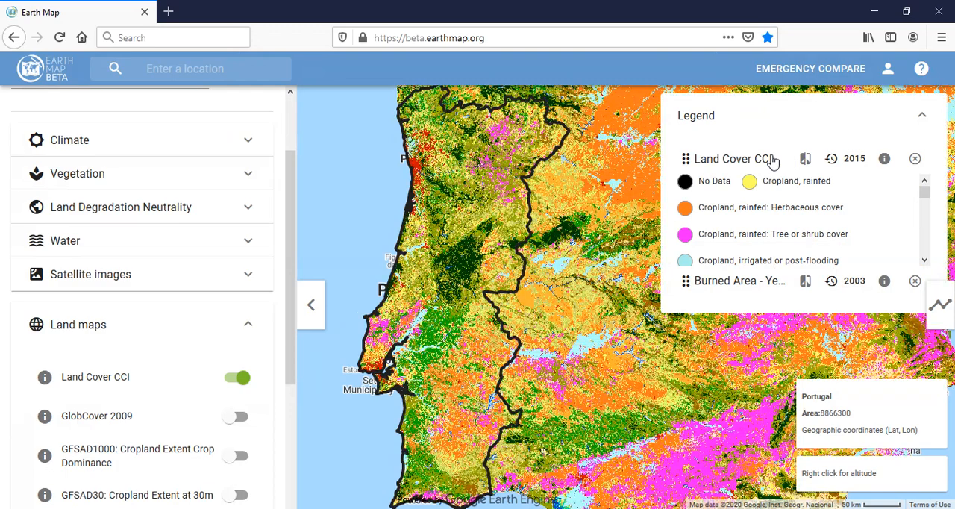
Collapse the Land Cover CCI legend entries and move the Burned Area layer above the Land Cover CCI layer
left_click(715, 162)
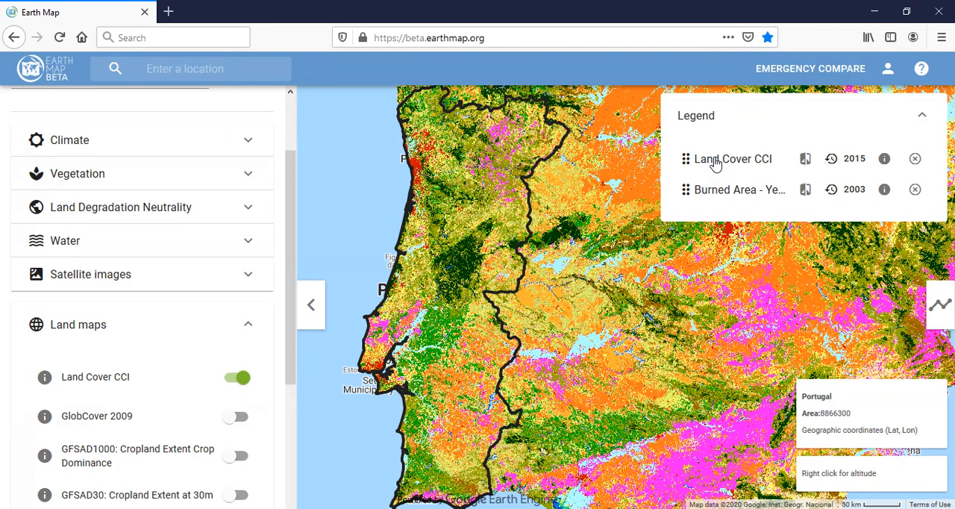
mouse_move(742, 192)
left_mouse_down()
mouse_move(746, 128)
mouse_move(741, 154)
left_mouse_up()
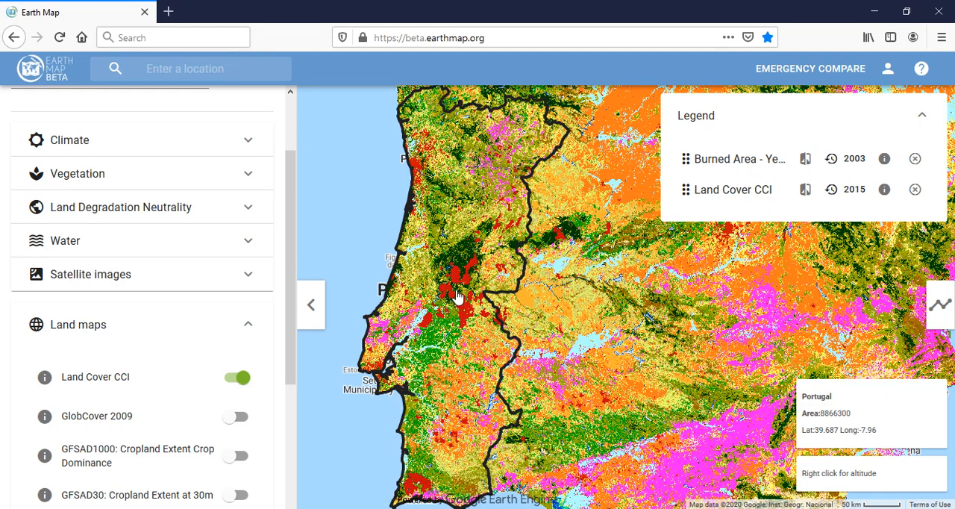
Switch the boundaries for Portugal from country level to Regions
scroll(117, 198, "up", 3)
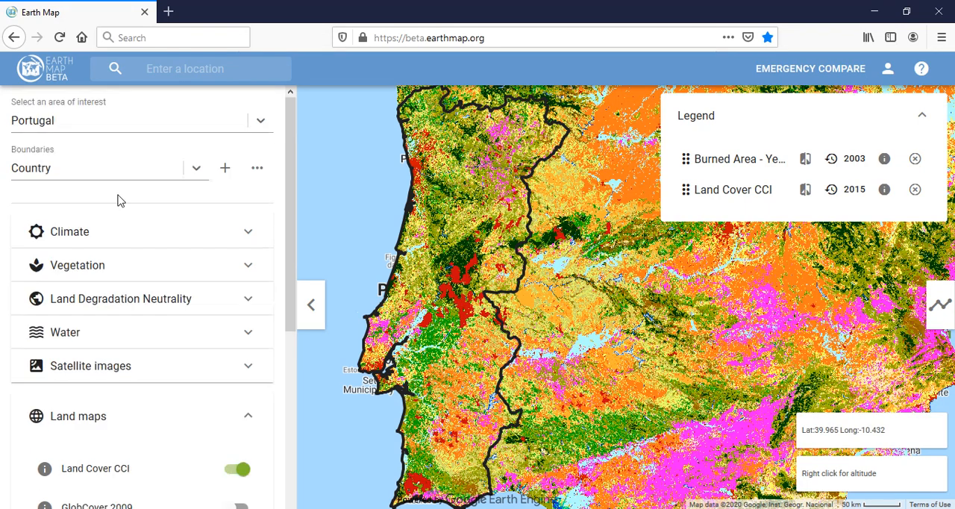
left_click(93, 158)
left_click(79, 226)
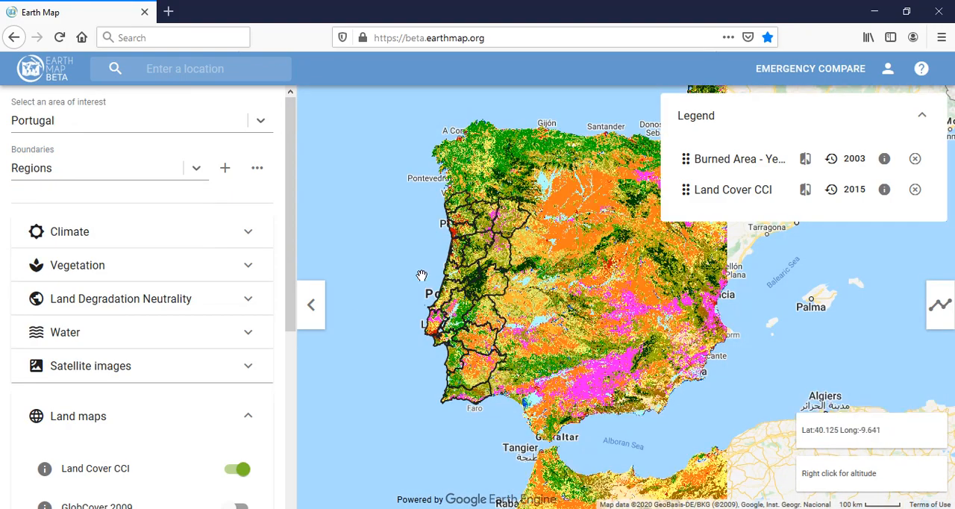
Display the yearly Burned Area layer for 2017 over central Portugal
scroll(421, 276, "up", 1)
scroll(422, 276, "up", 2)
left_click(853, 158)
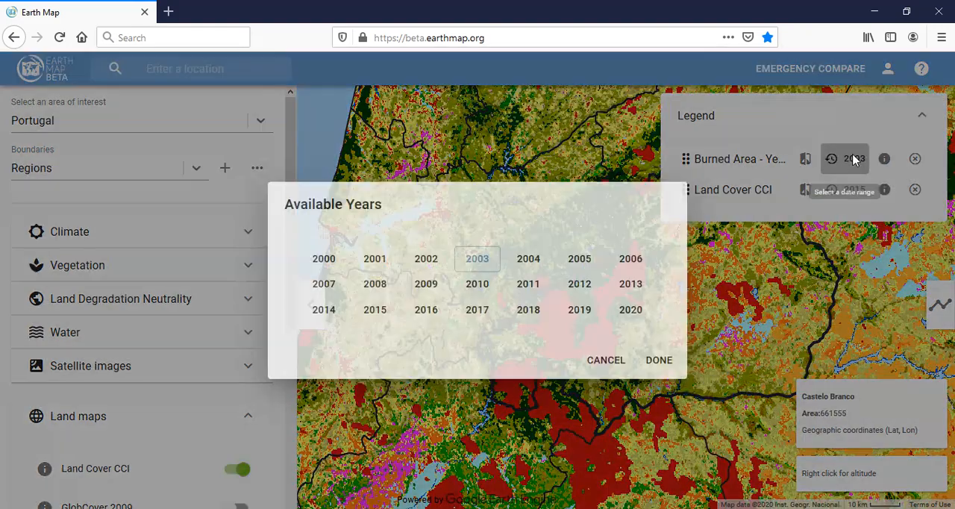
left_click(466, 319)
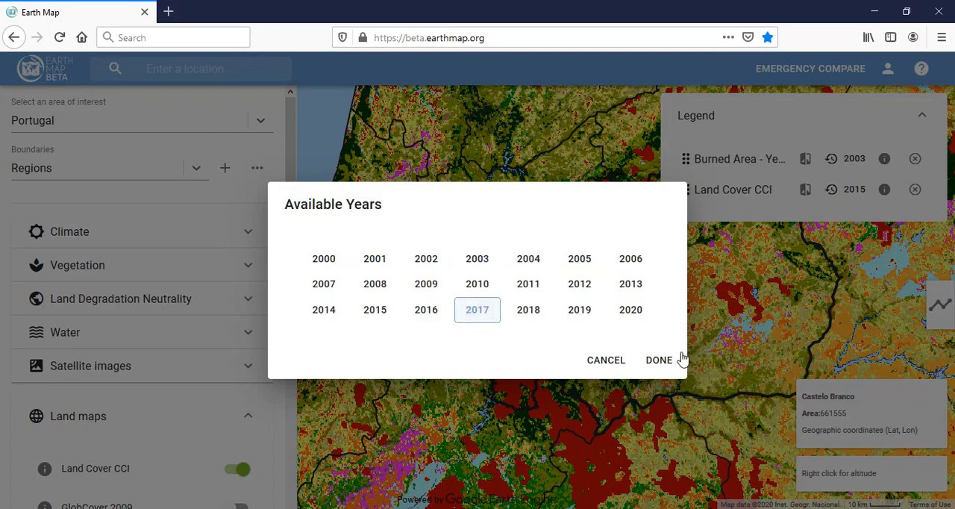
left_click(659, 359)
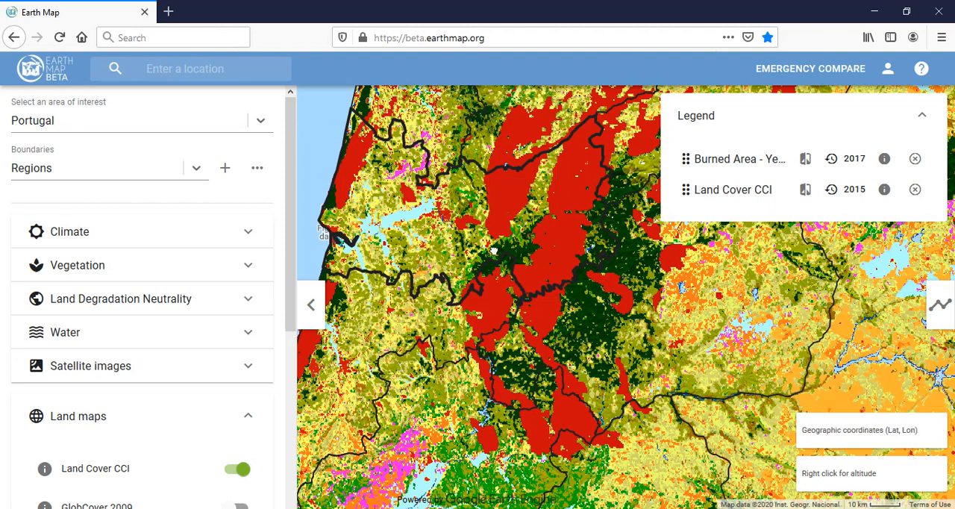
Fade the Burned Area layer's opacity to 0 to inspect the land cover beneath it, then restore it to 1
left_click_drag(527, 230, 488, 261)
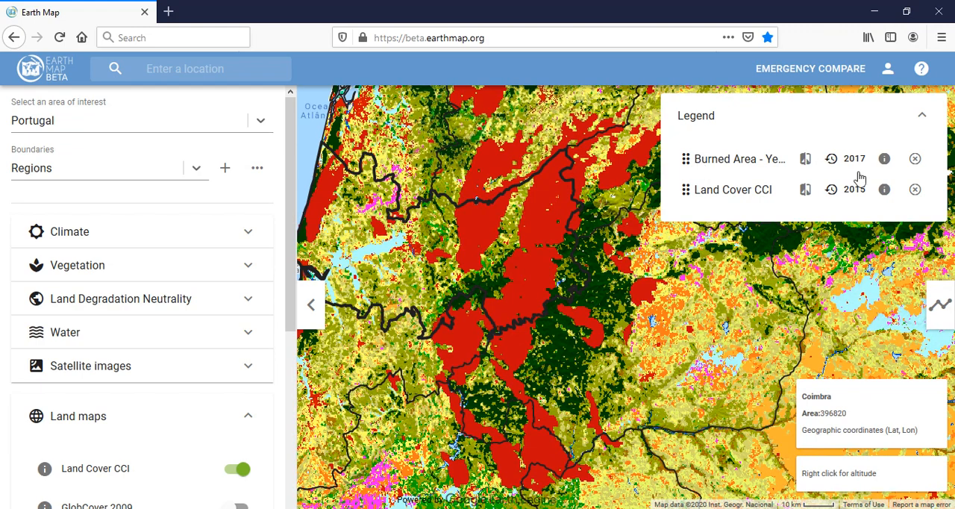
left_click(805, 164)
mouse_move(925, 182)
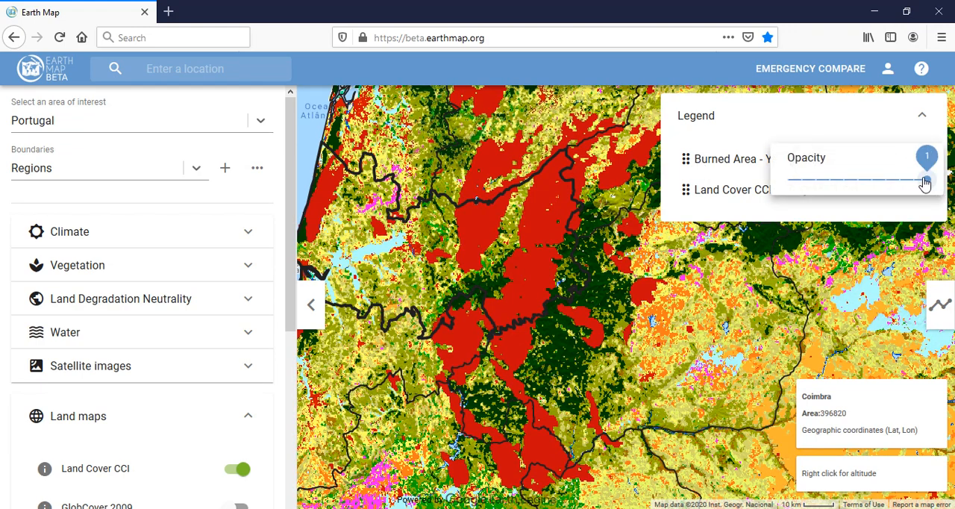
mouse_move(925, 182)
left_mouse_down()
mouse_move(801, 199)
mouse_move(881, 204)
mouse_move(917, 187)
mouse_move(819, 211)
mouse_move(951, 211)
mouse_move(793, 182)
left_mouse_up()
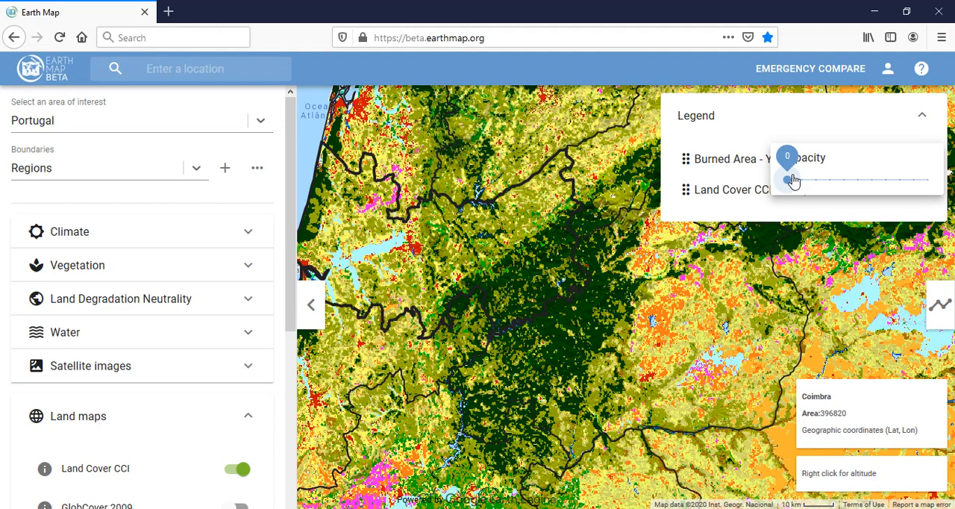
left_click_drag(793, 182, 937, 185)
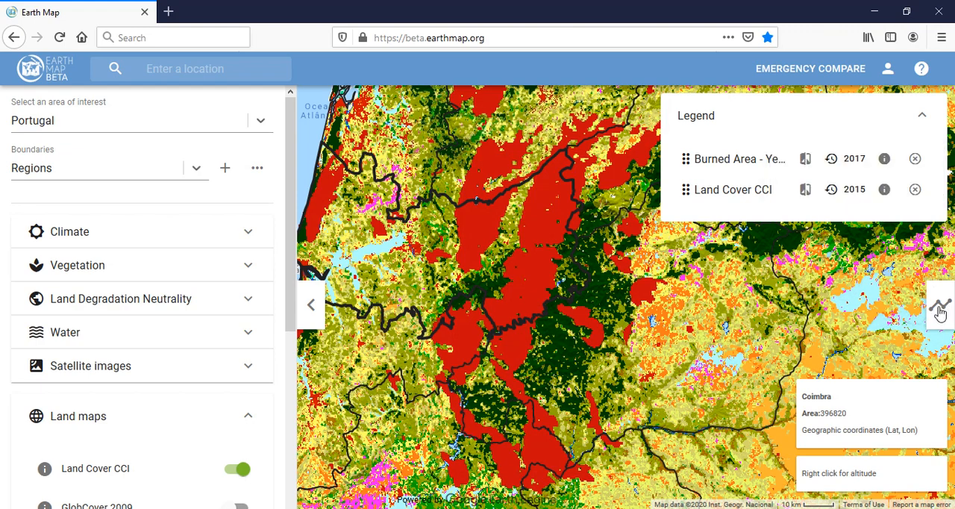
Process Climatic Water Deficit for Coimbra as a monthly time series for 2001 - 2018 and read the metric's description
left_click(940, 308)
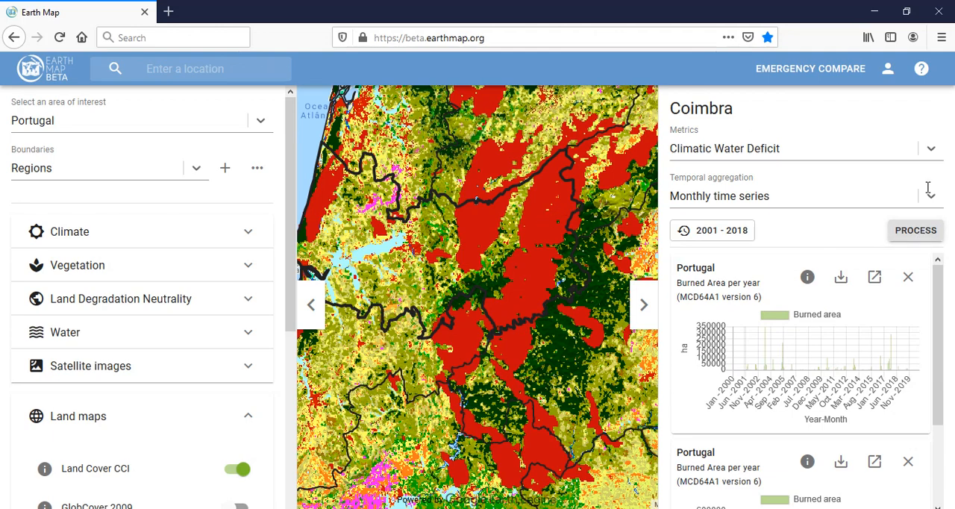
left_click(923, 243)
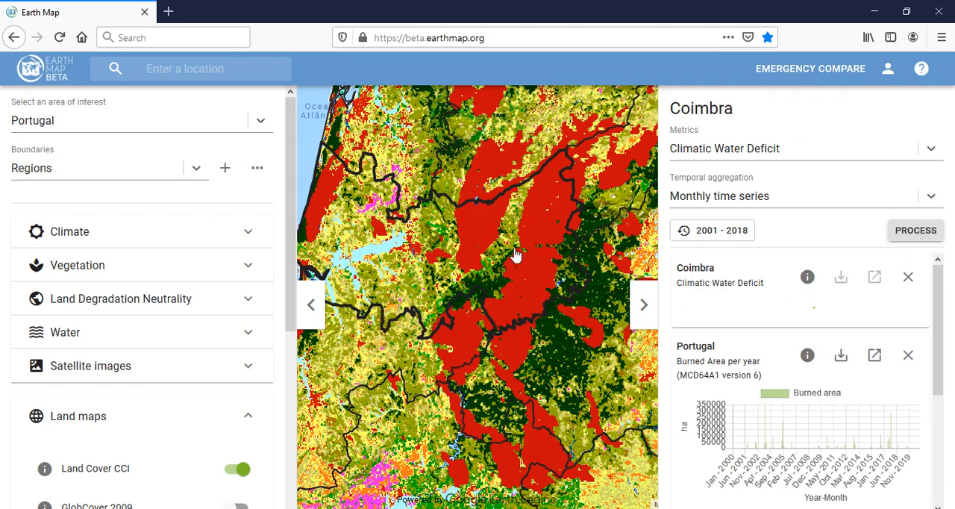
left_click(807, 277)
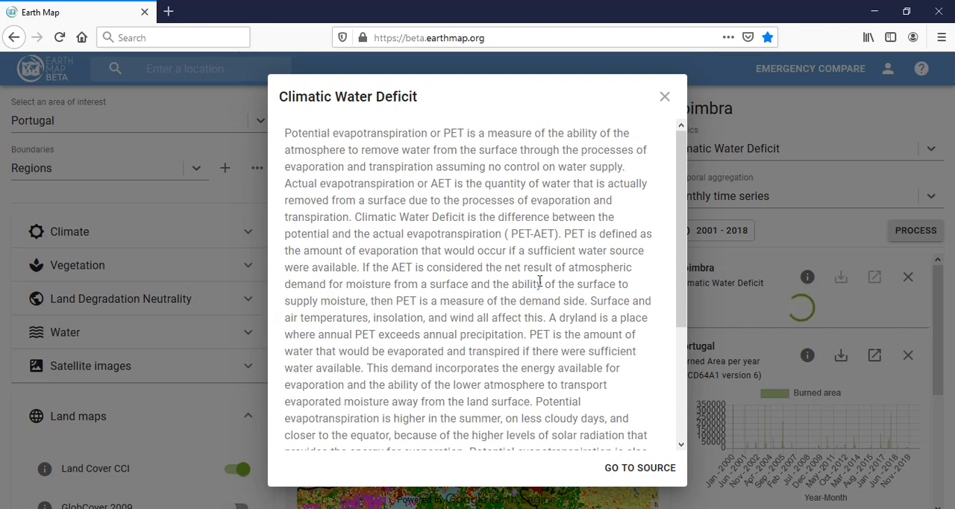
scroll(549, 280, "down", 3)
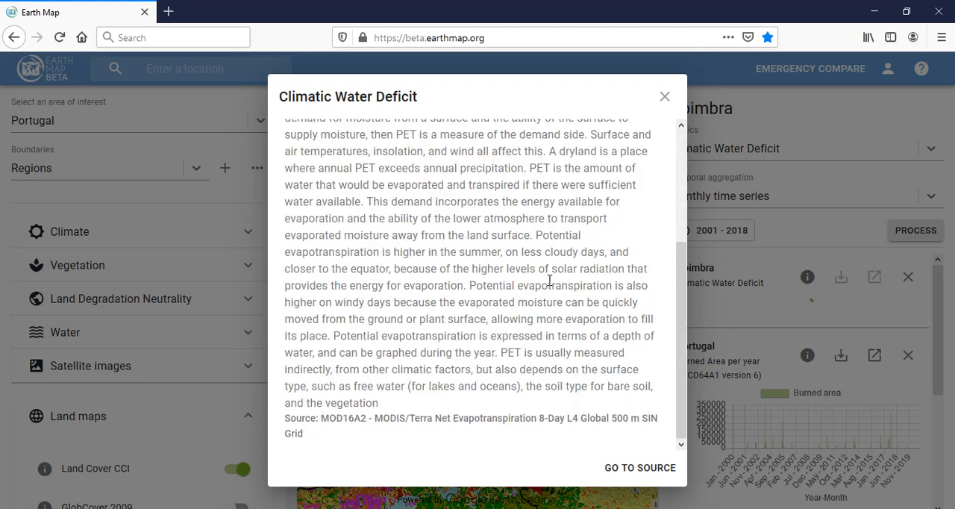
scroll(529, 194, "up", 5)
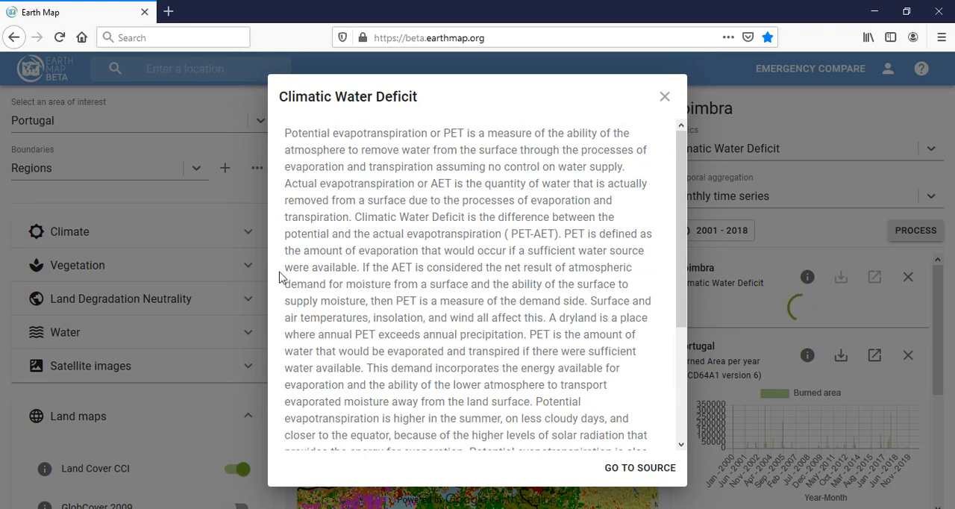
left_click(664, 97)
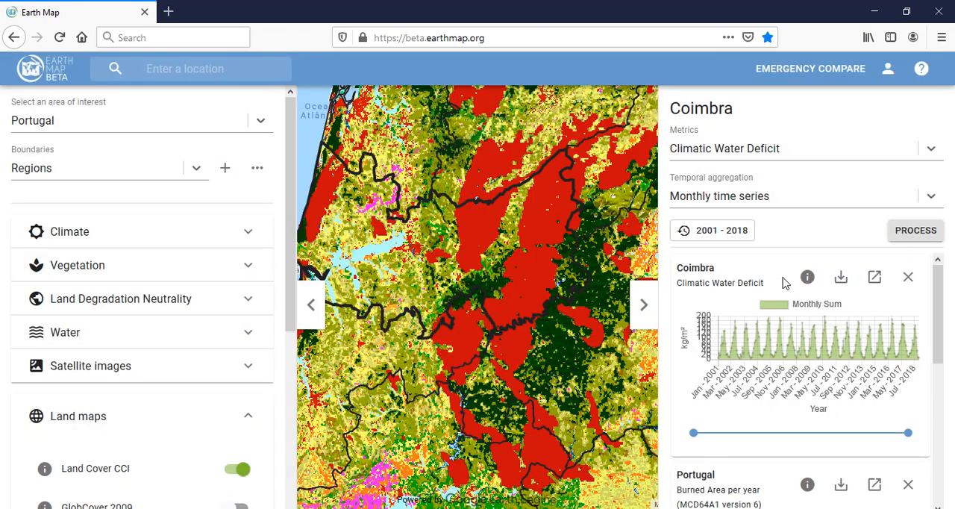
Process Coimbra's Climatic Water Deficit with Annual as the temporal aggregation
left_click(722, 196)
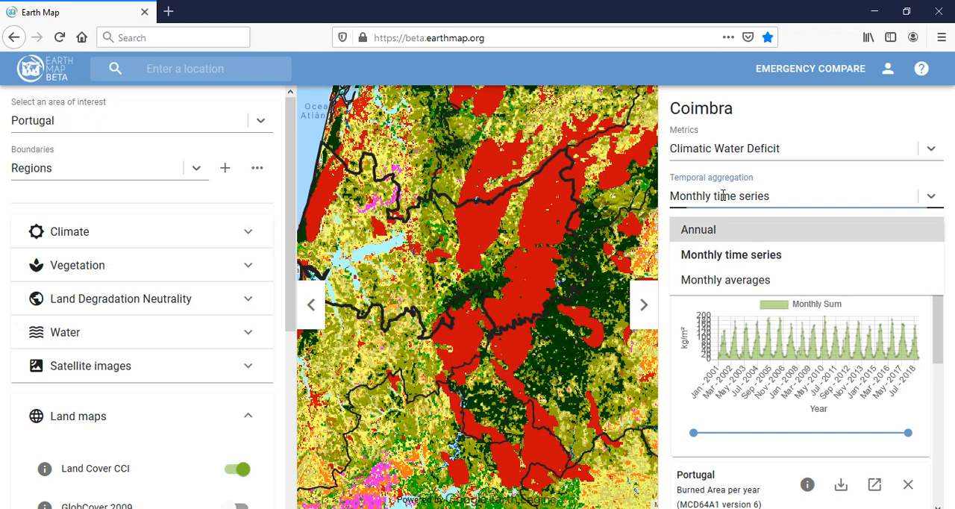
left_click(726, 235)
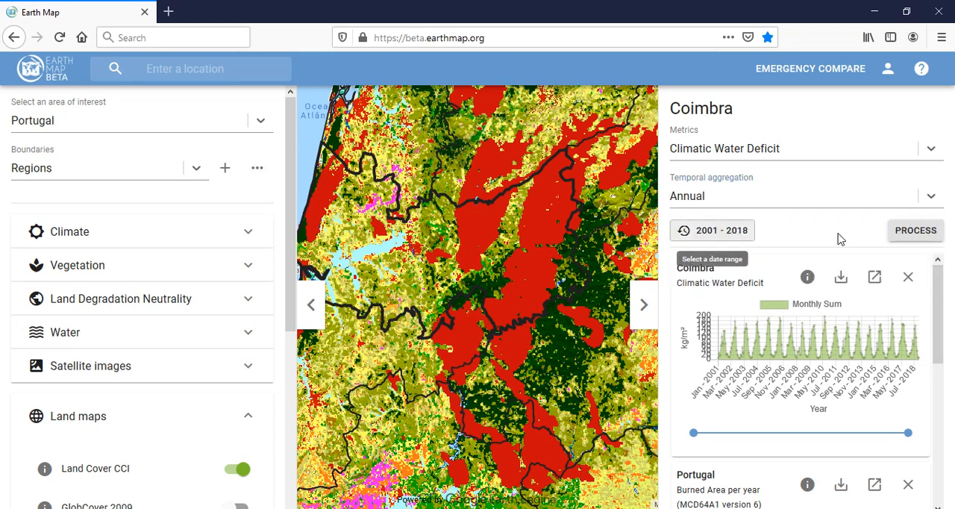
left_click(906, 235)
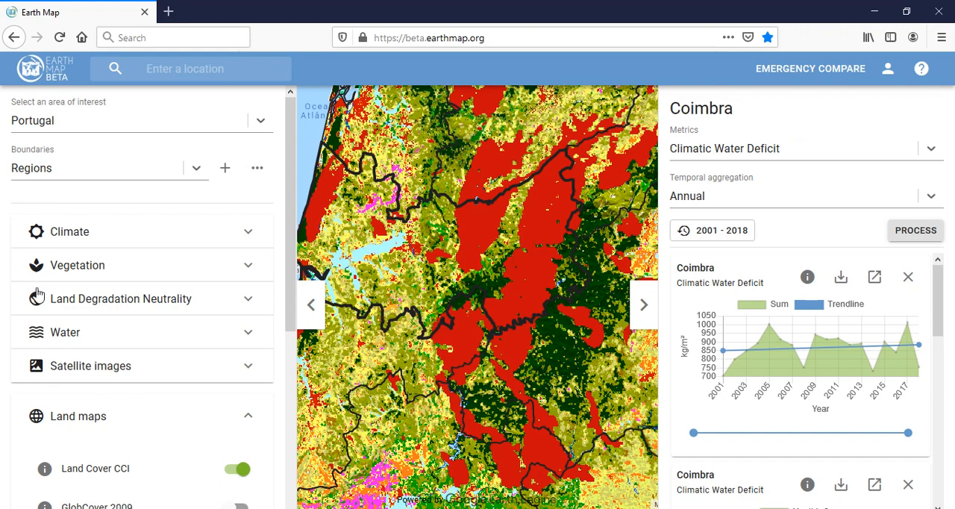
Process annual Precipitation for Coimbra over 1981 - 2019, dismissing the mail notification, and process the same metric once more
left_click(746, 148)
scroll(737, 224, "down", 10)
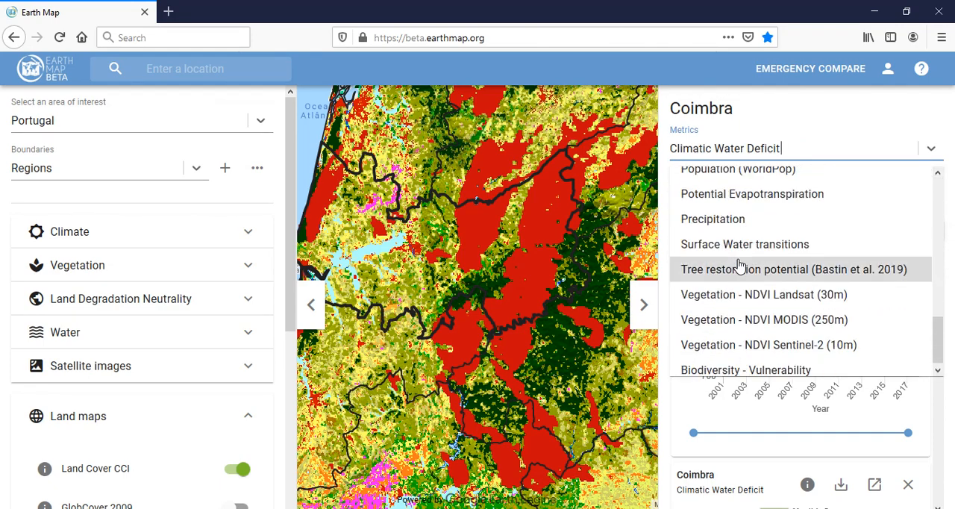
left_click(727, 220)
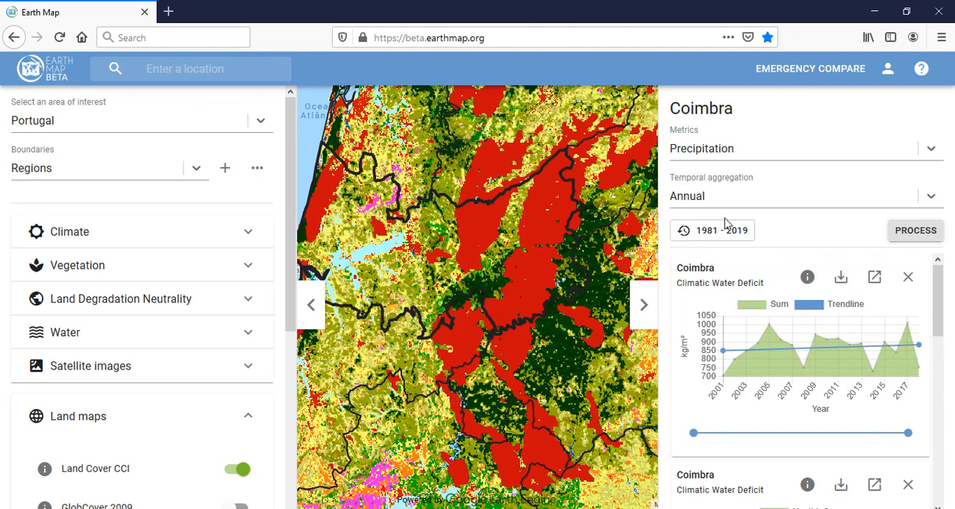
left_click(921, 232)
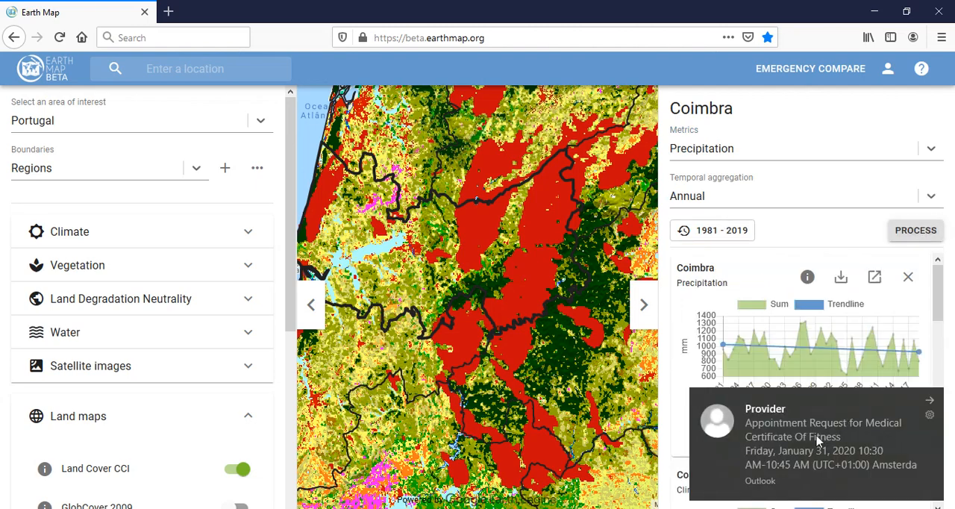
left_click(933, 404)
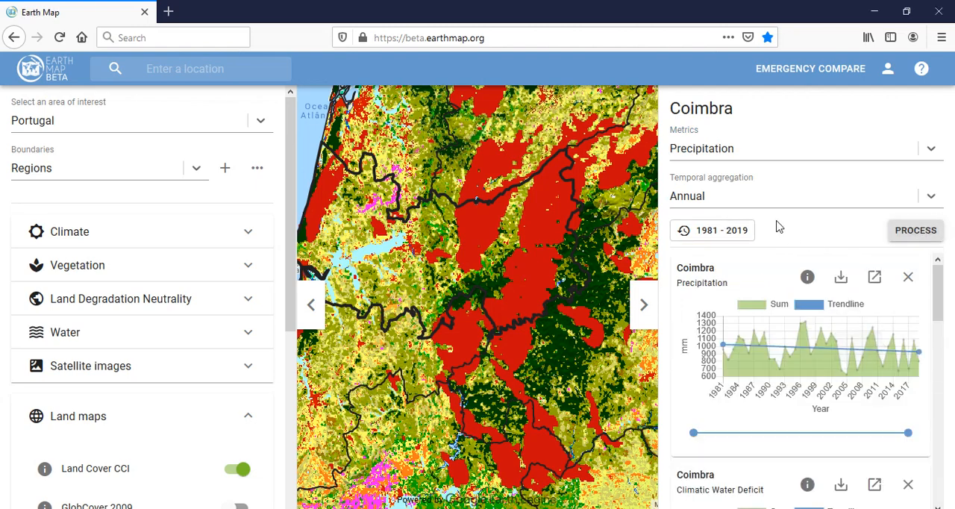
left_click(917, 234)
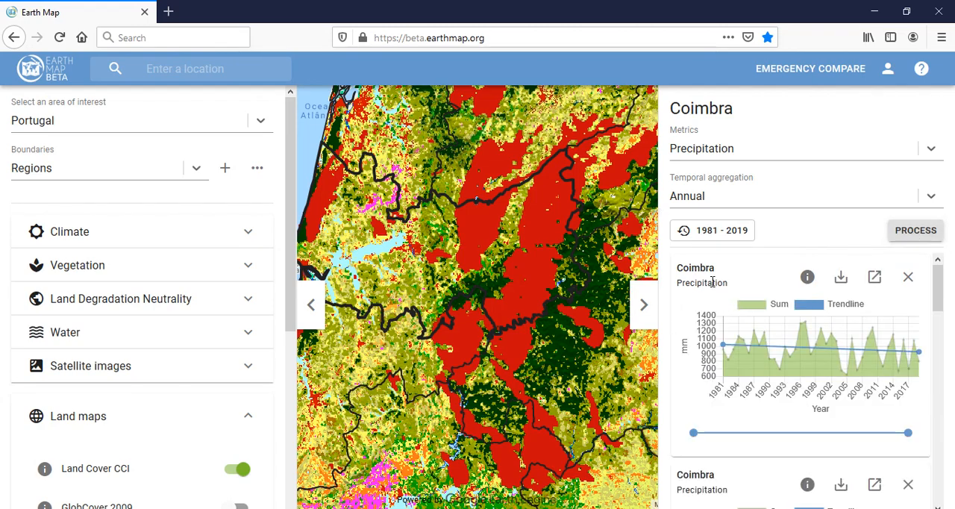
Examine the 2017 value in Coimbra's annual precipitation chart and the burned areas around the region on the map
mouse_move(911, 371)
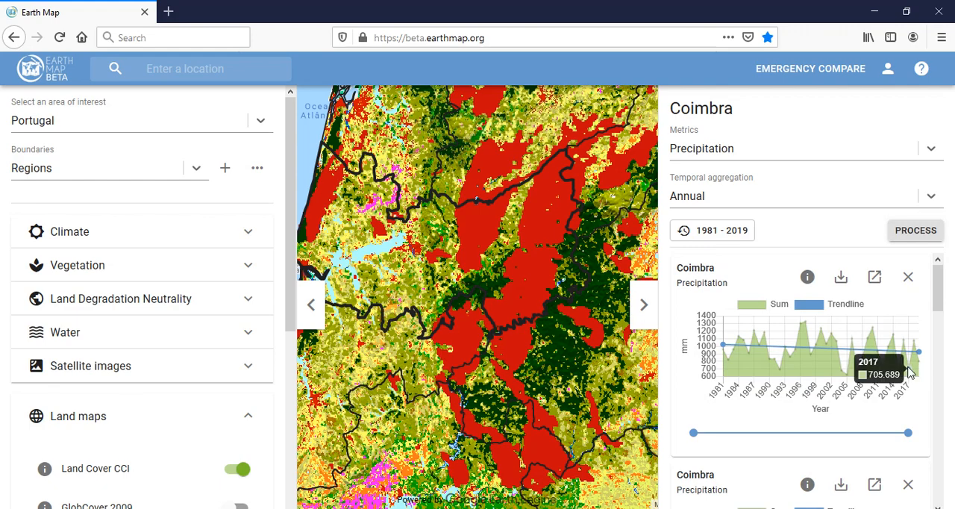
mouse_move(918, 345)
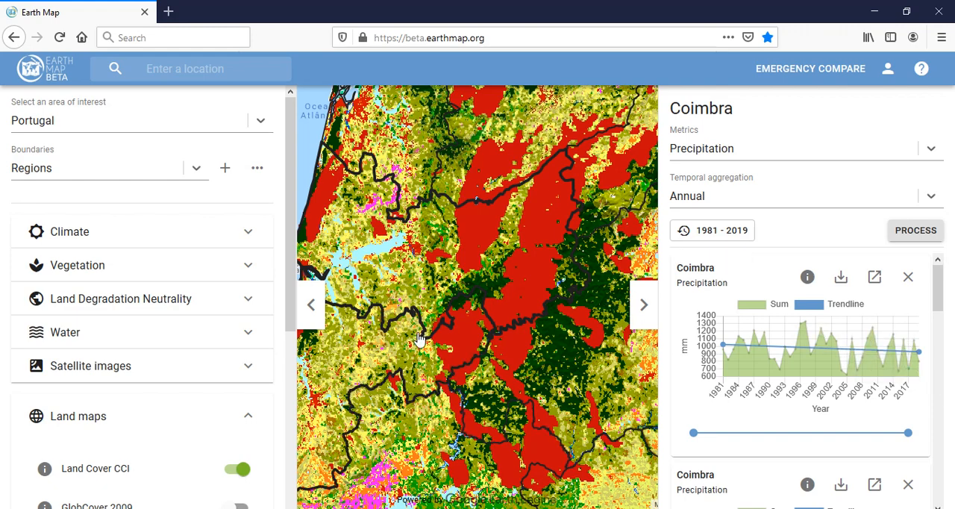
left_click_drag(416, 334, 407, 306)
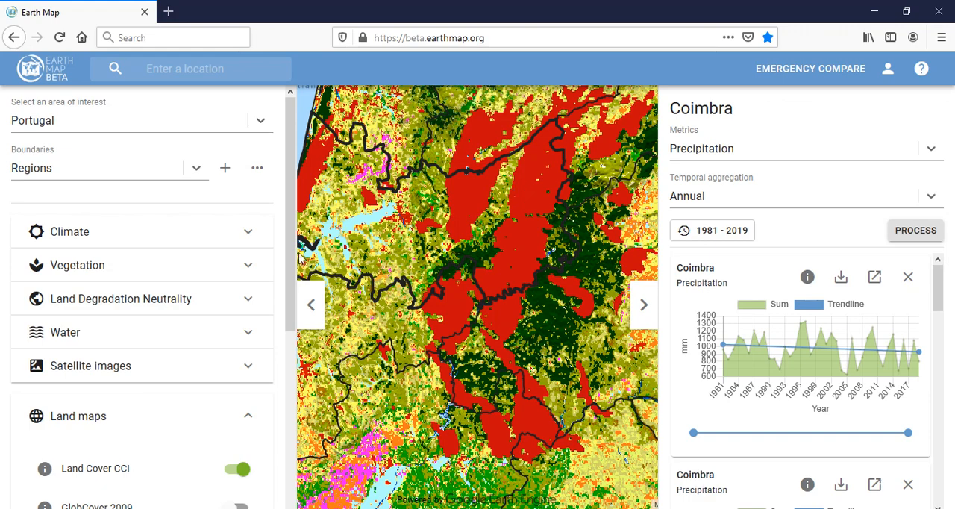
left_click_drag(486, 349, 486, 401)
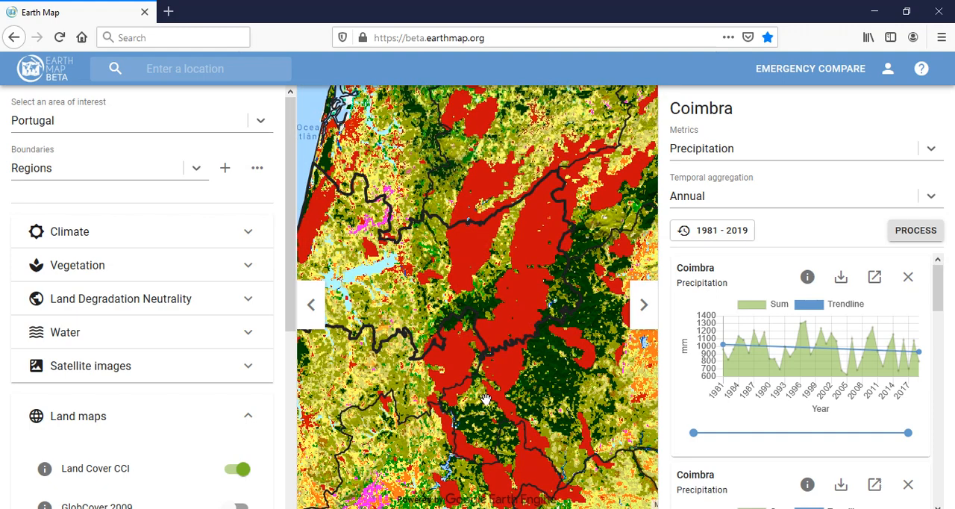